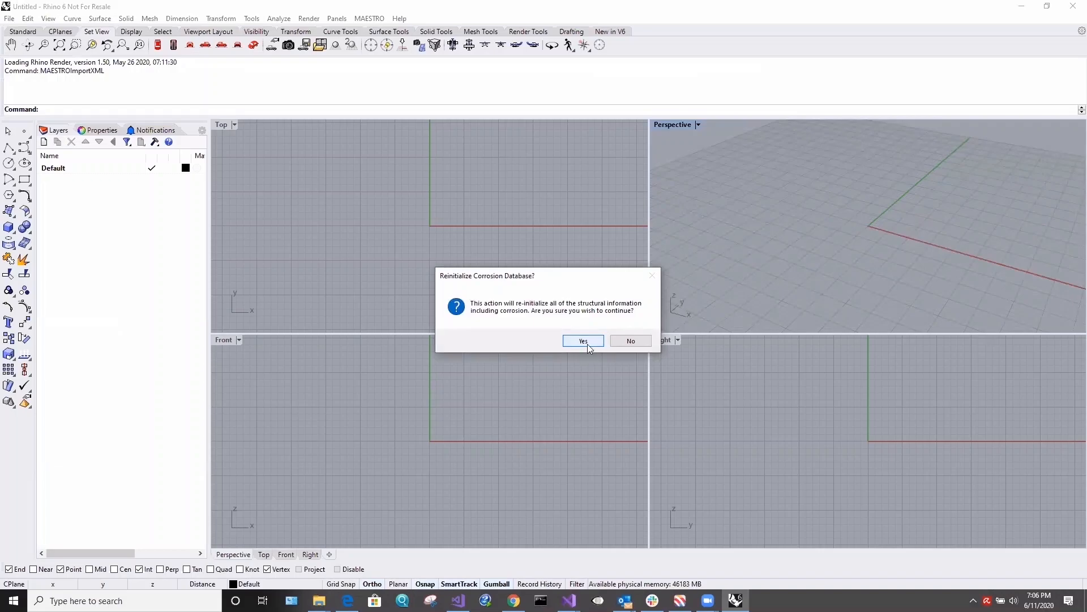
- Accept reinitializing the corrosion database and import 210 WMEC Final.xml from the MAESTRO Data > Corrosion > 210 WMEC folder
left_click(587, 342)
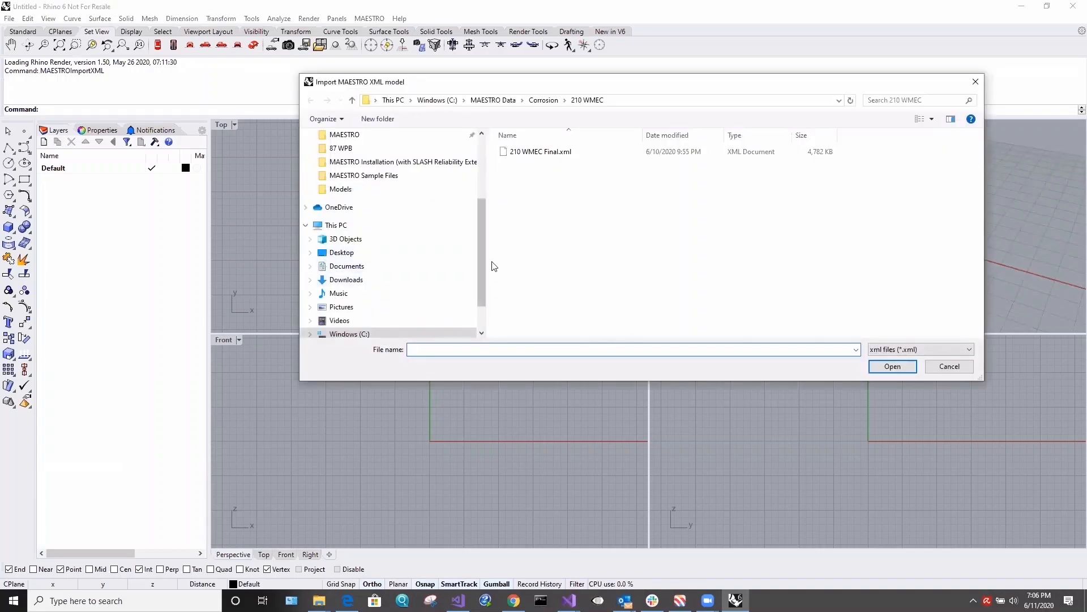
scroll(481, 266, "down", 1)
left_click(360, 296)
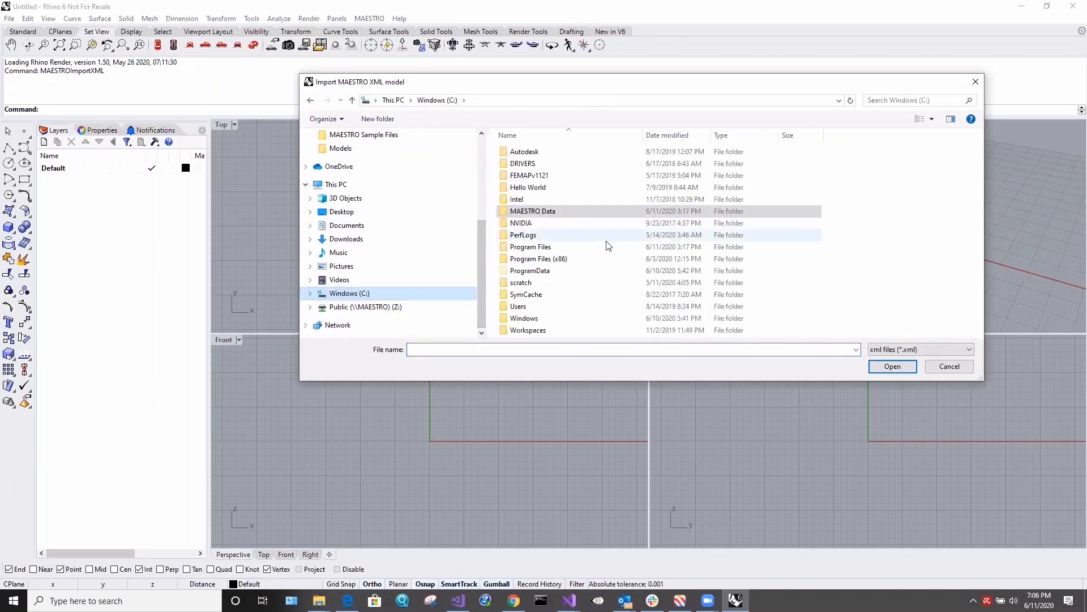
double_click(560, 212)
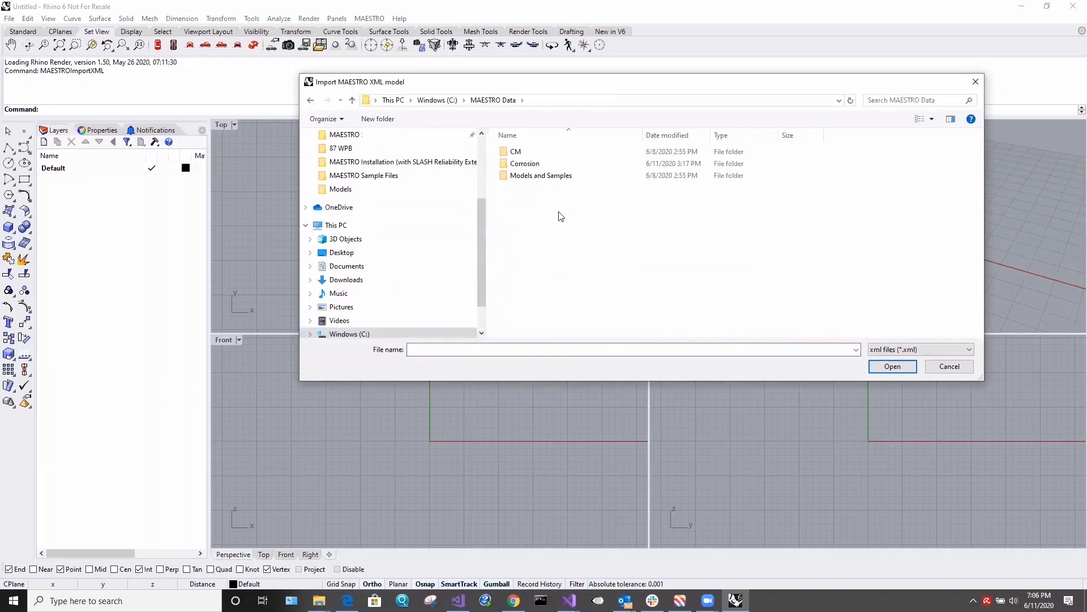
double_click(538, 163)
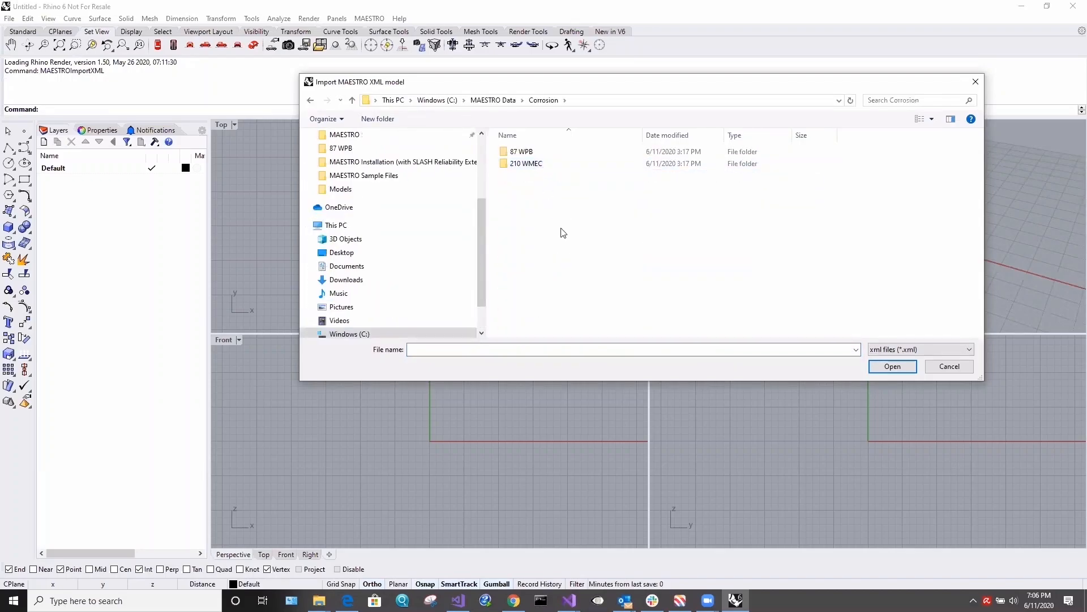
double_click(529, 165)
left_click(556, 153)
left_click(892, 366)
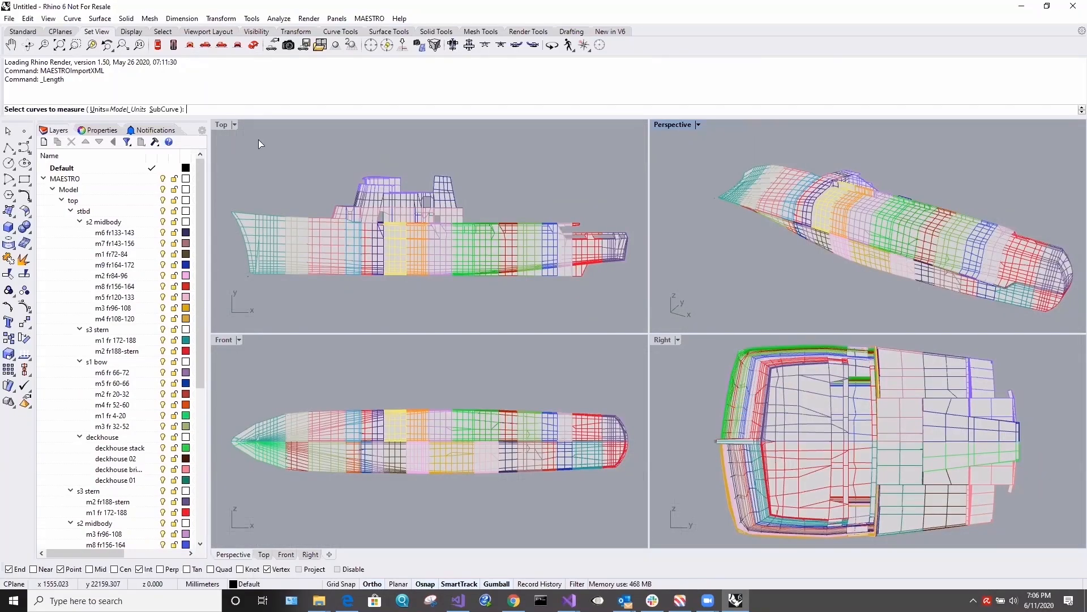
- Measure the distance from the keel up to the deck line near the stern in the Top view
key("Escape")
left_click(275, 18)
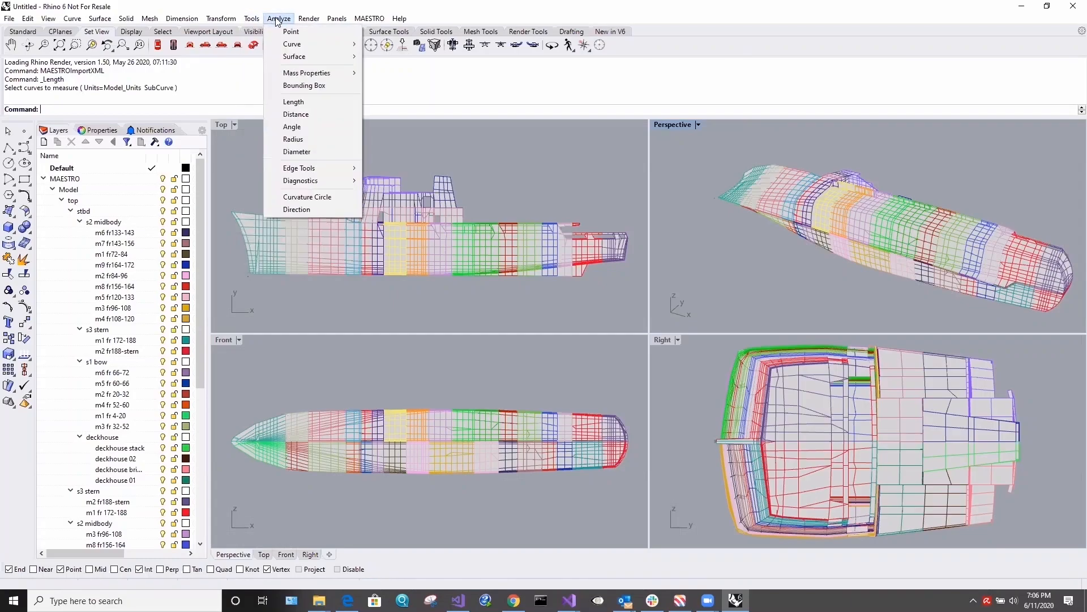
left_click(328, 116)
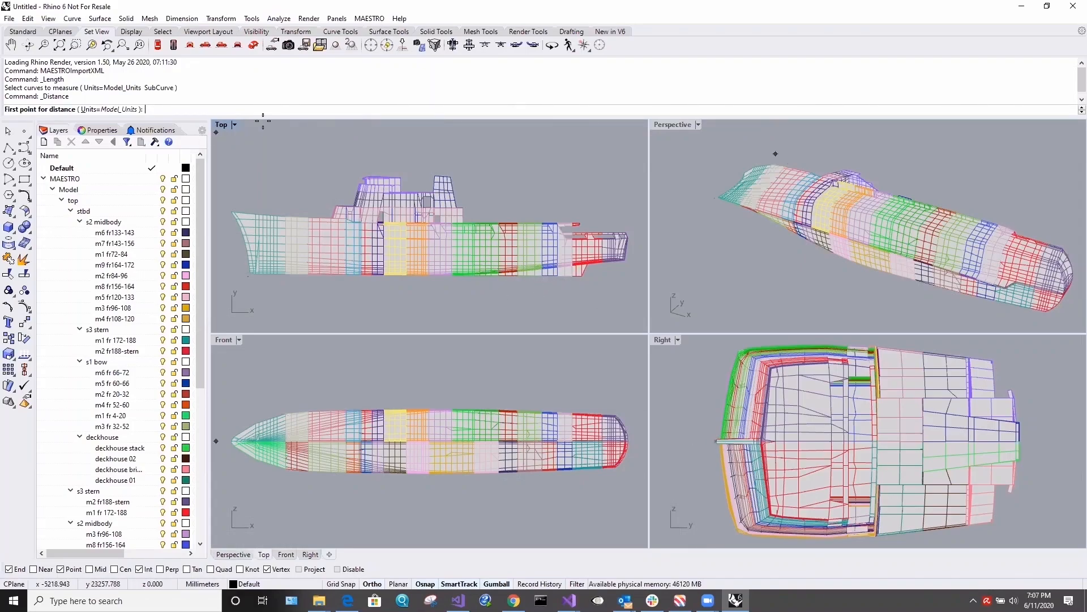
double_click(222, 125)
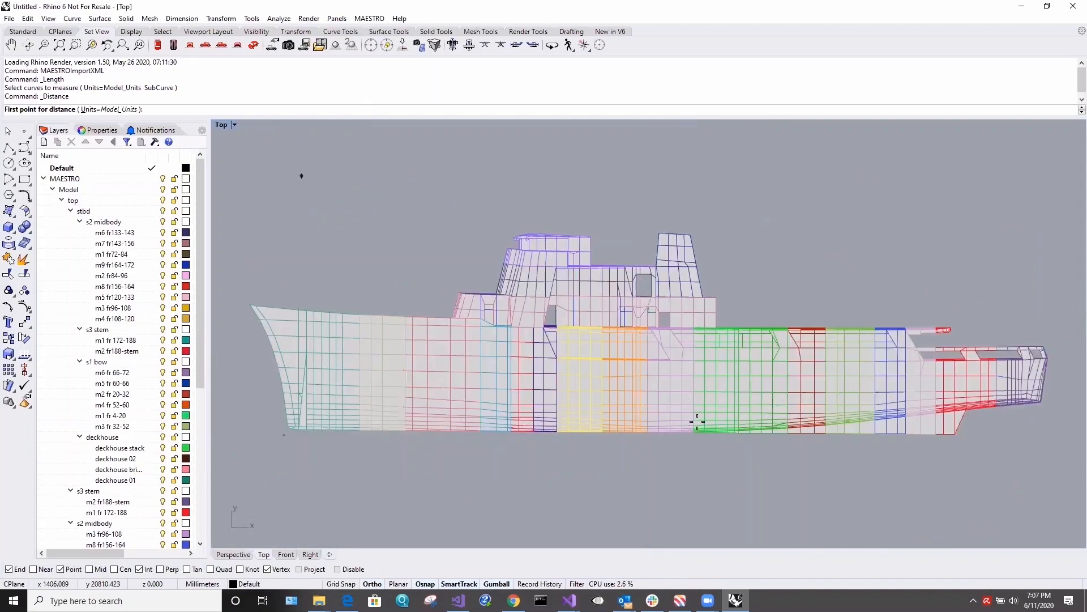
left_click(905, 434)
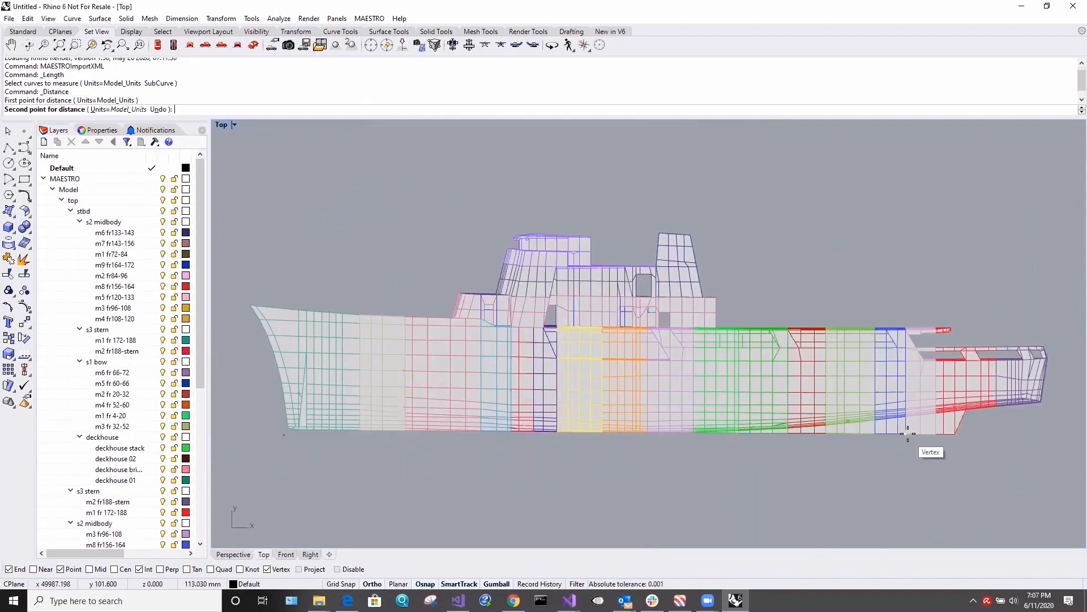
left_click(905, 360)
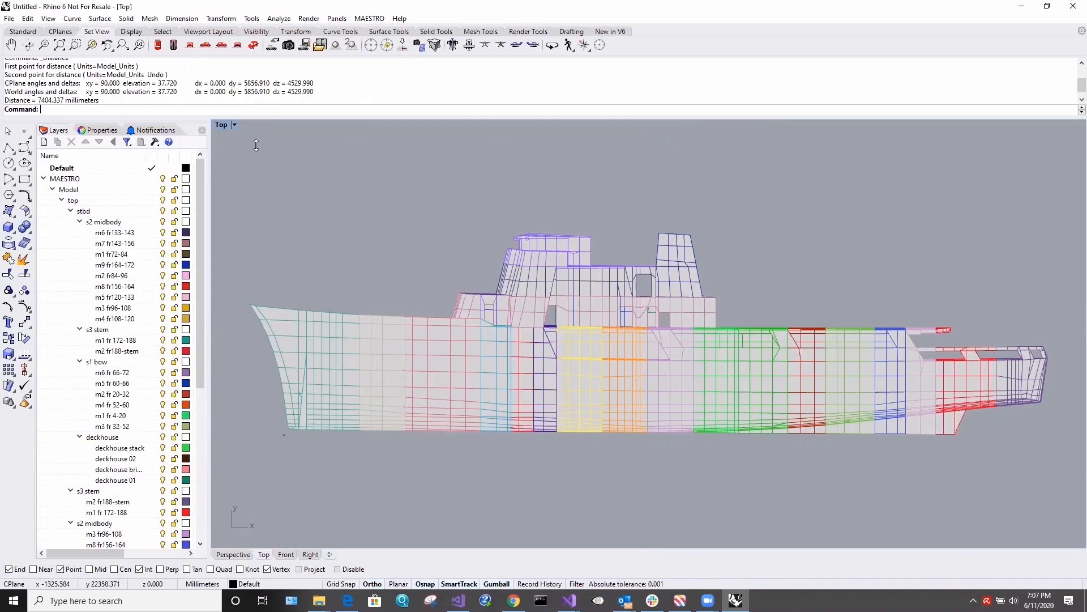
double_click(221, 125)
scroll(295, 106, "down", 2)
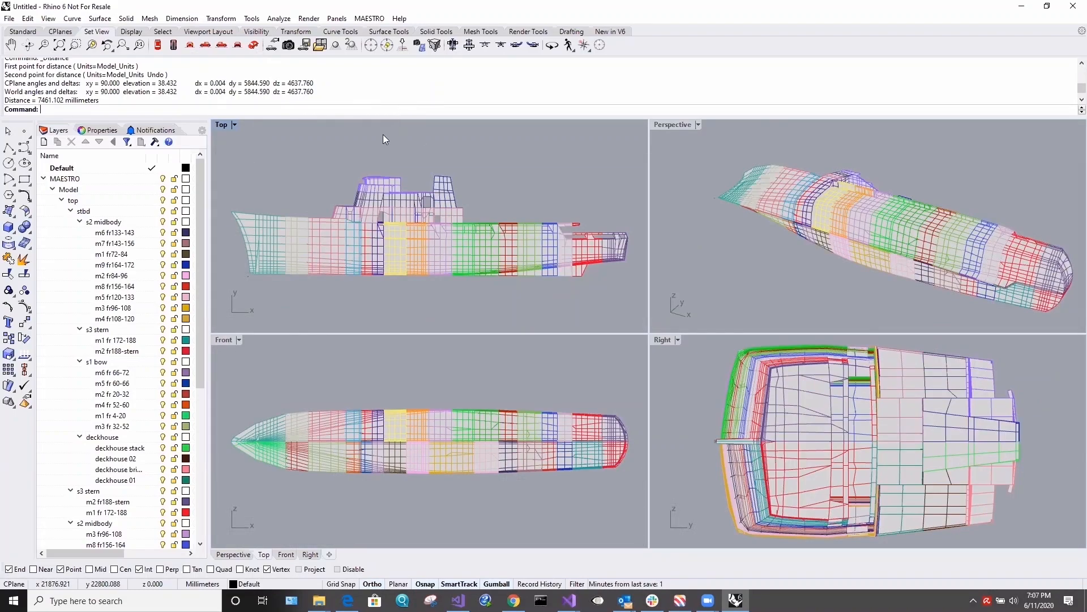
- Flatten the hull with the MAESTRO Flatten Hull command, using an expansion line height of 5880
left_click(369, 19)
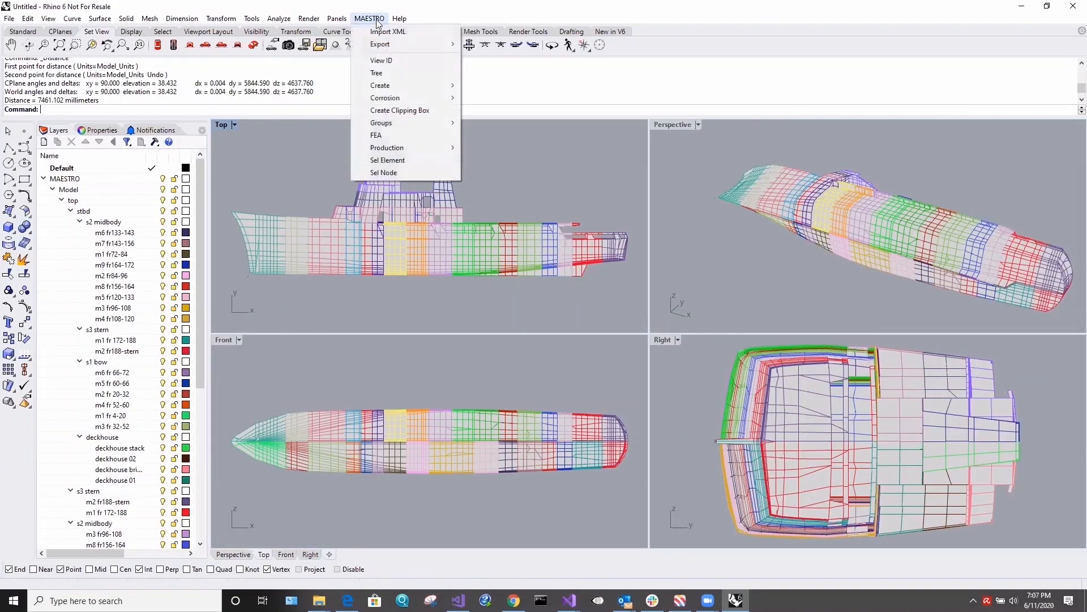
mouse_move(399, 97)
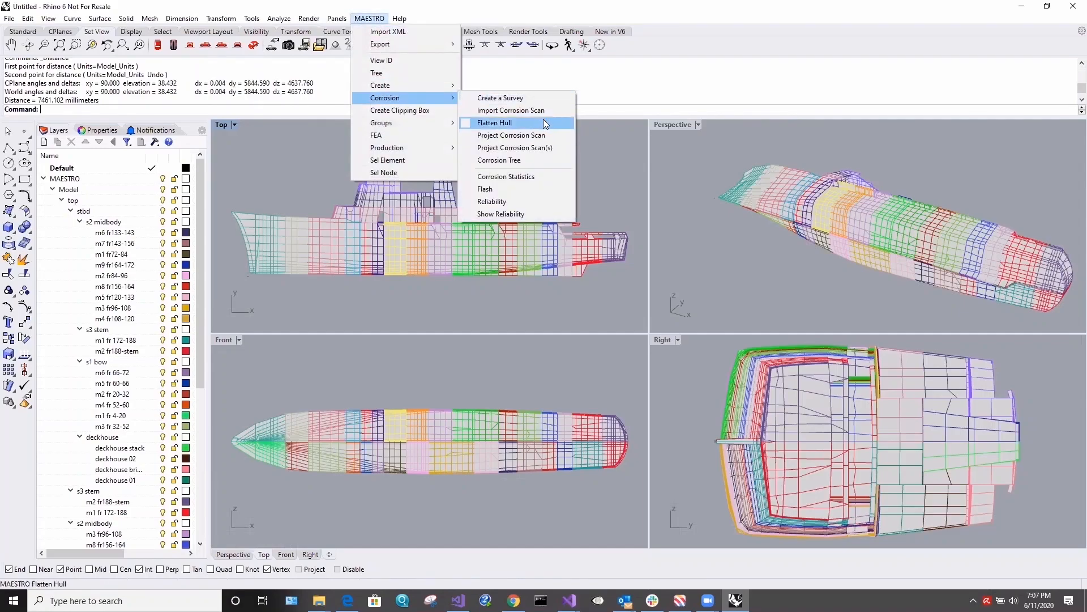
left_click(543, 122)
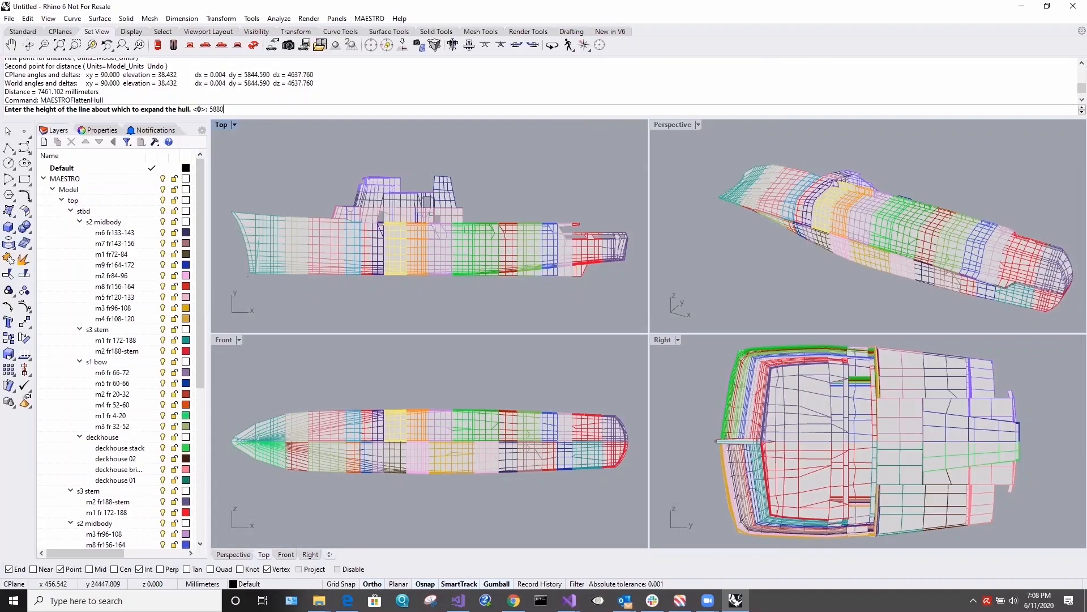
key("Return")
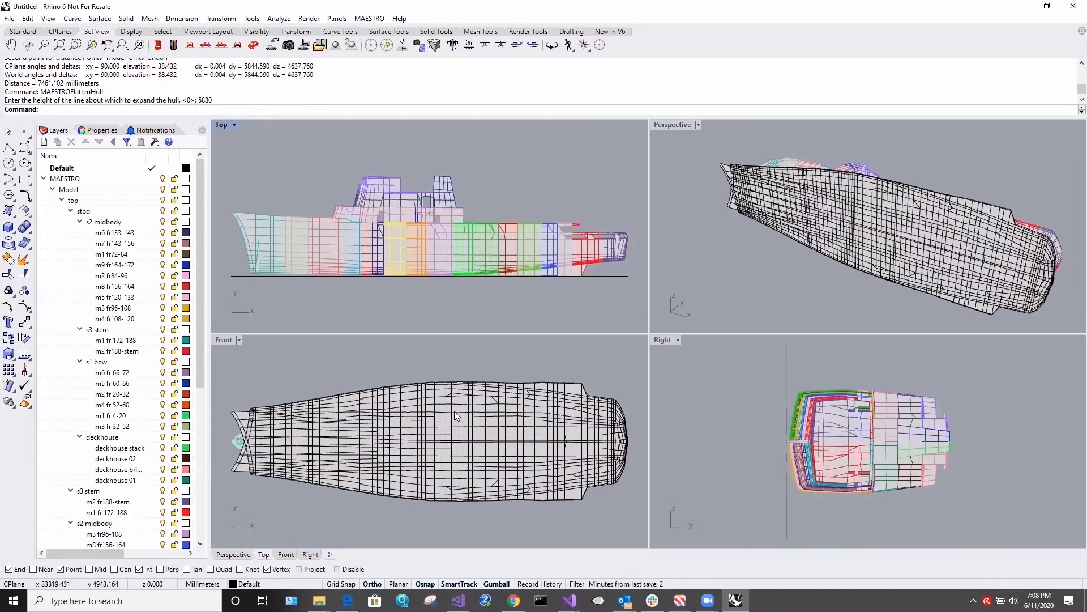
- Move the two flattened hull halves apart vertically in the Front view, and identify mesh faces near the bow
left_click_drag(450, 395, 453, 351)
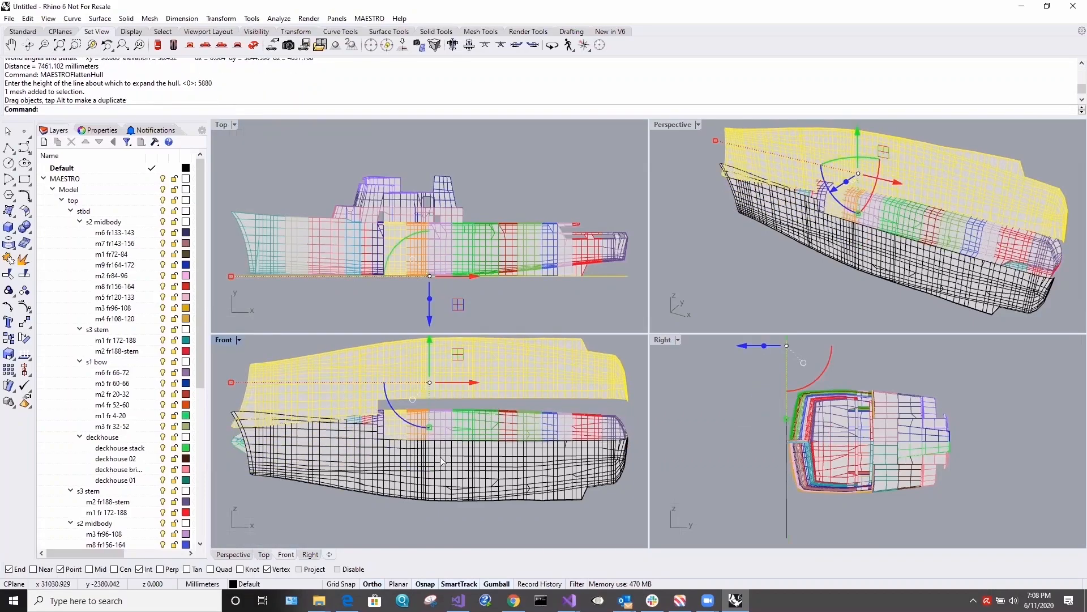
left_click(265, 453)
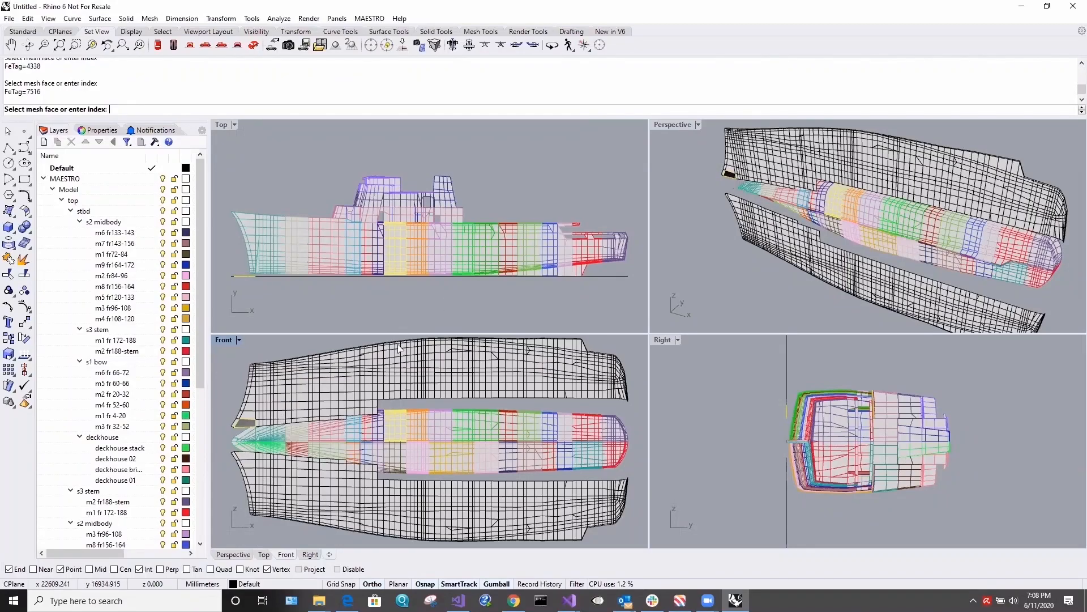
key("Escape")
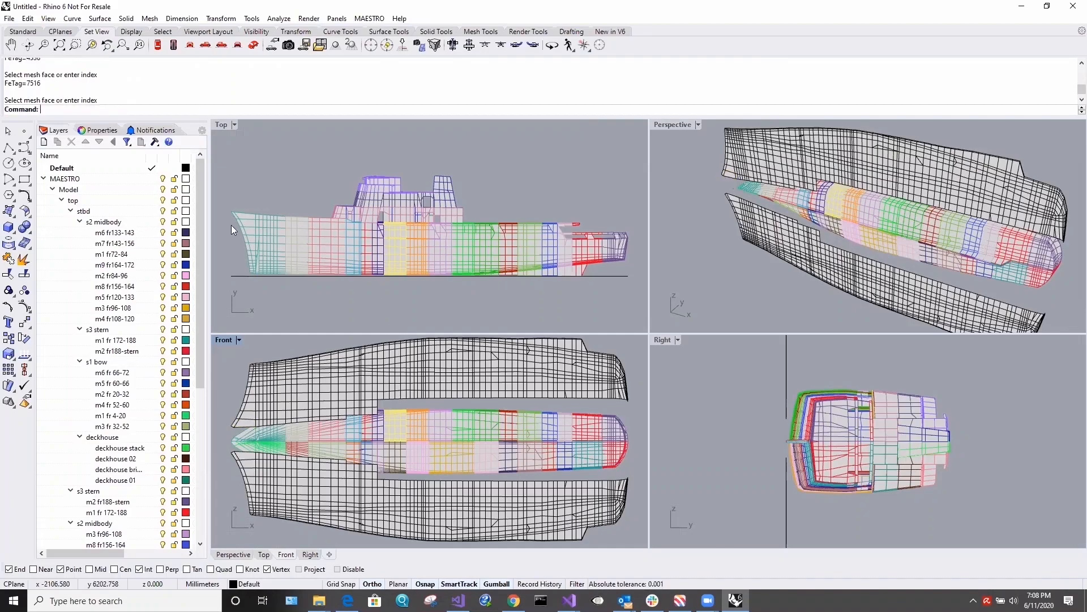
- Collapse and hide the MAESTRO layer, and create a new layer named stbd
left_click(44, 179)
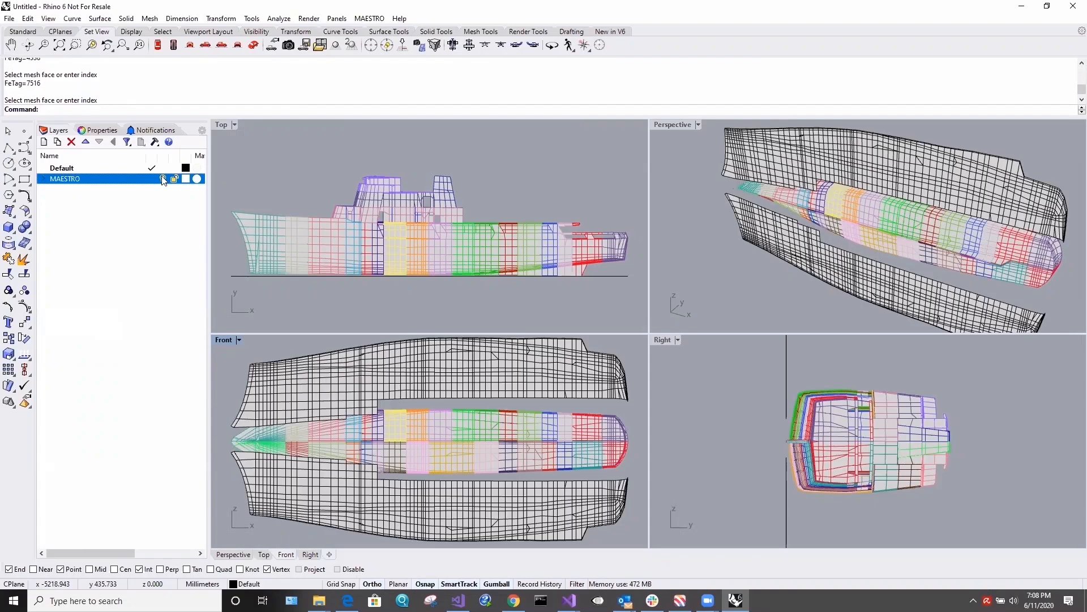
left_click(163, 179)
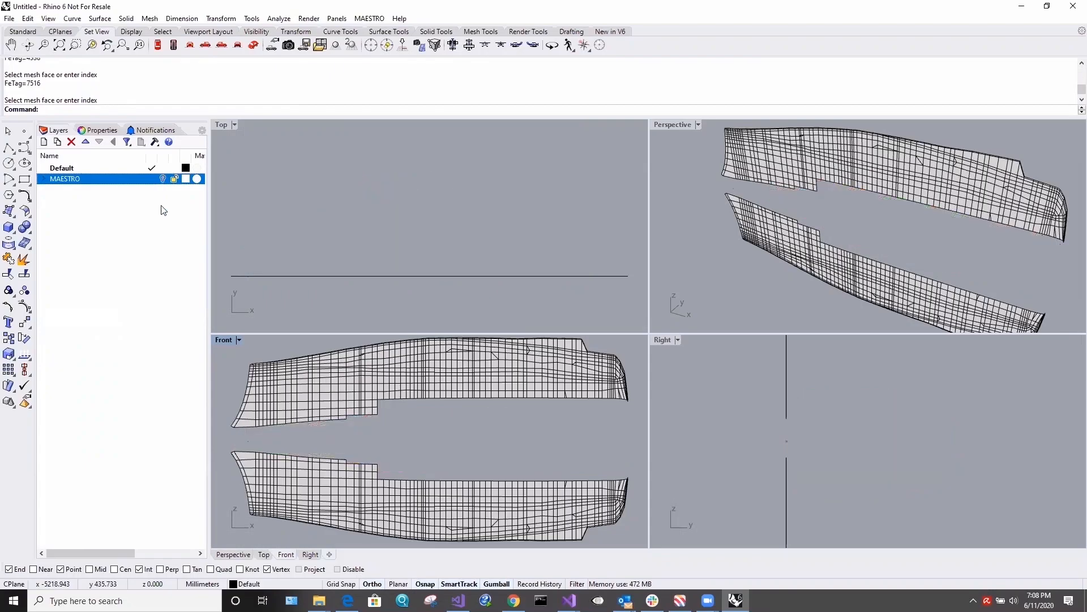
left_click(45, 144)
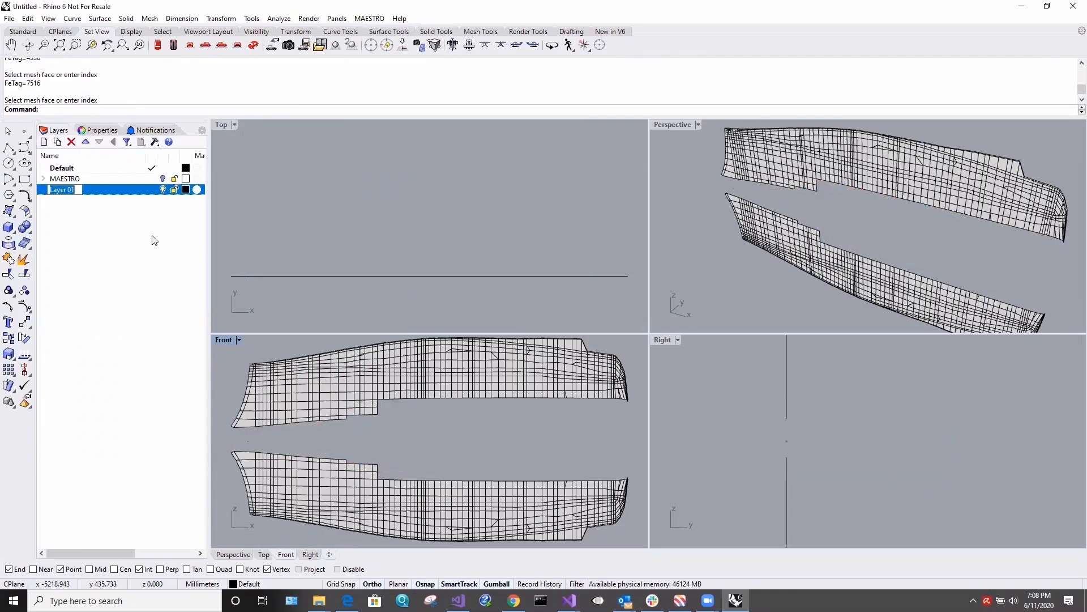
type("sto")
type("bd")
key("Return")
- Move the upper flattened hull mesh in the Front view to the stbd layer
left_click(340, 405)
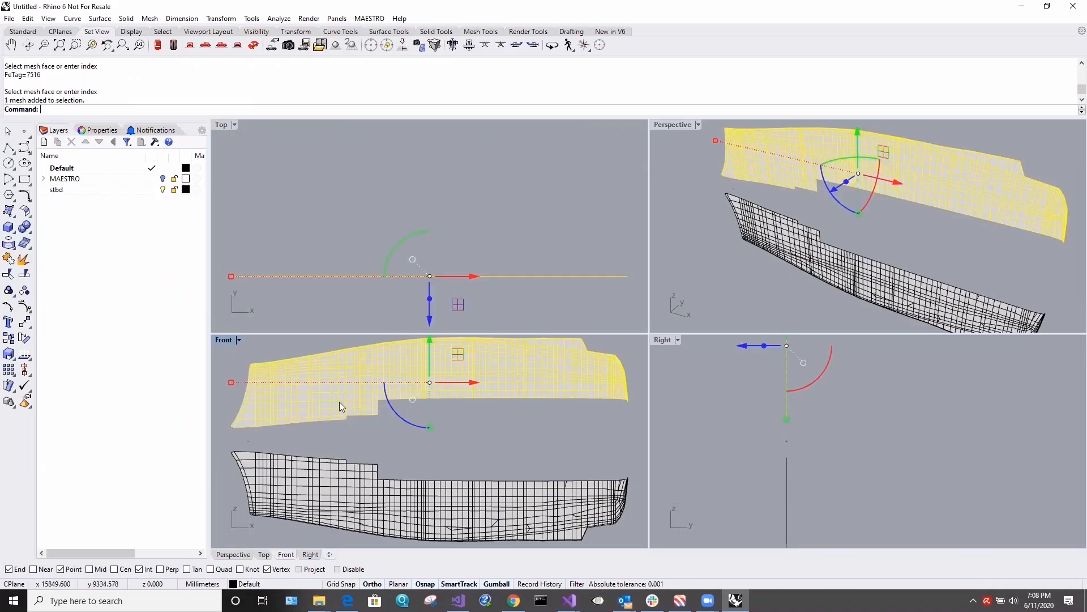
left_click(112, 195)
right_click(113, 196)
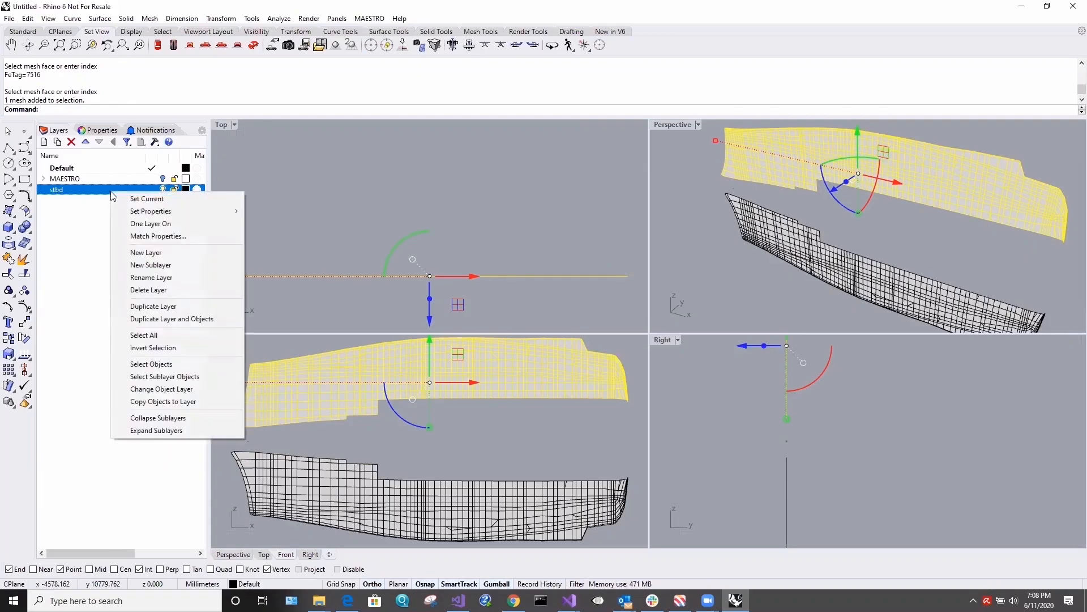
left_click(210, 391)
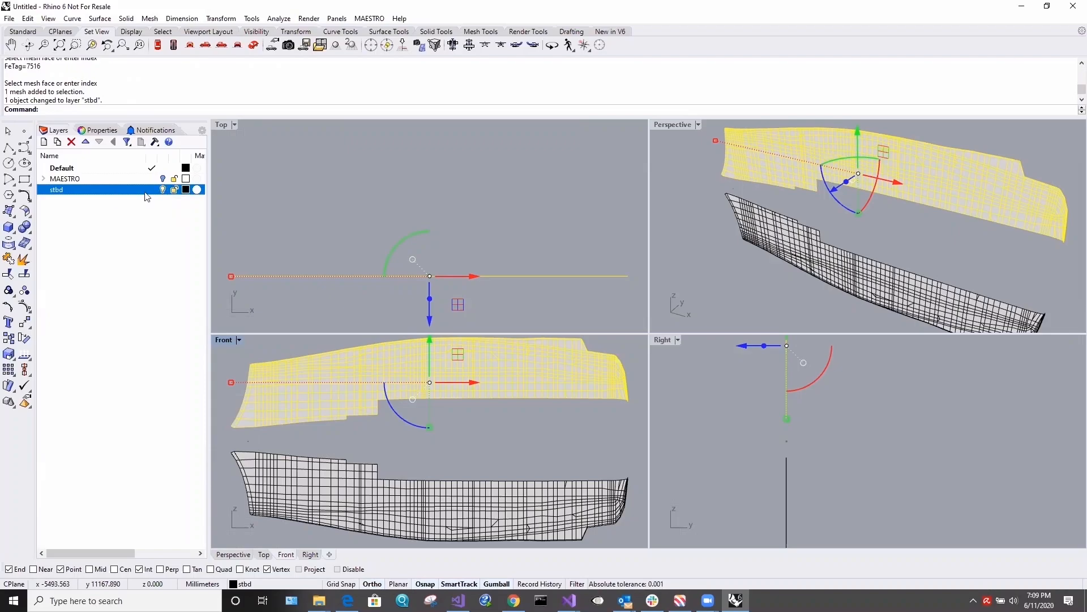
- Make stbd the current layer and check its contents by hiding the Default layer and showing it again
left_click(151, 190)
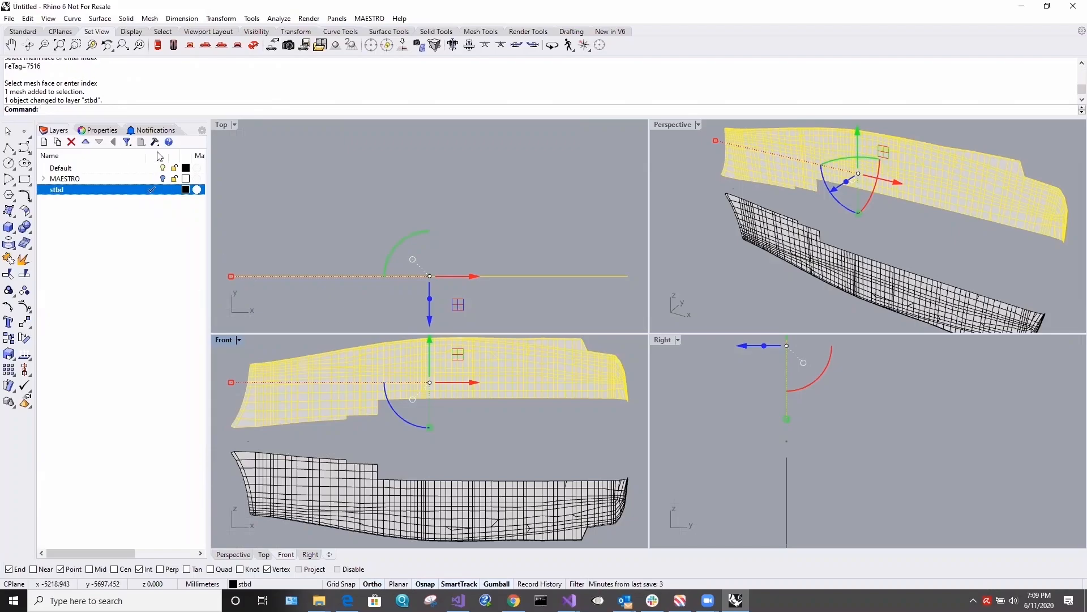
left_click(163, 167)
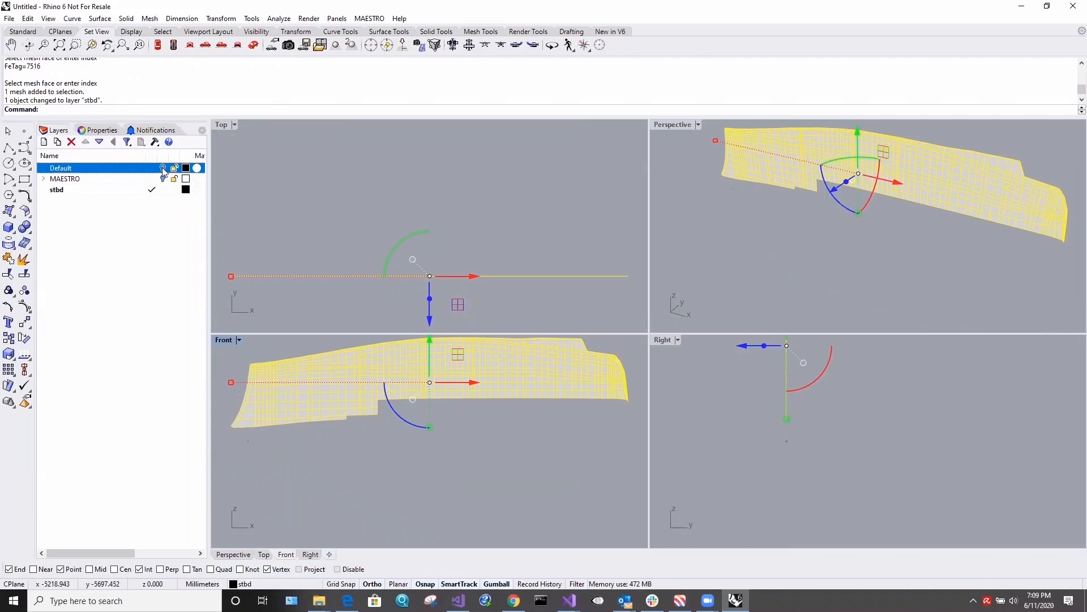
left_click(106, 213)
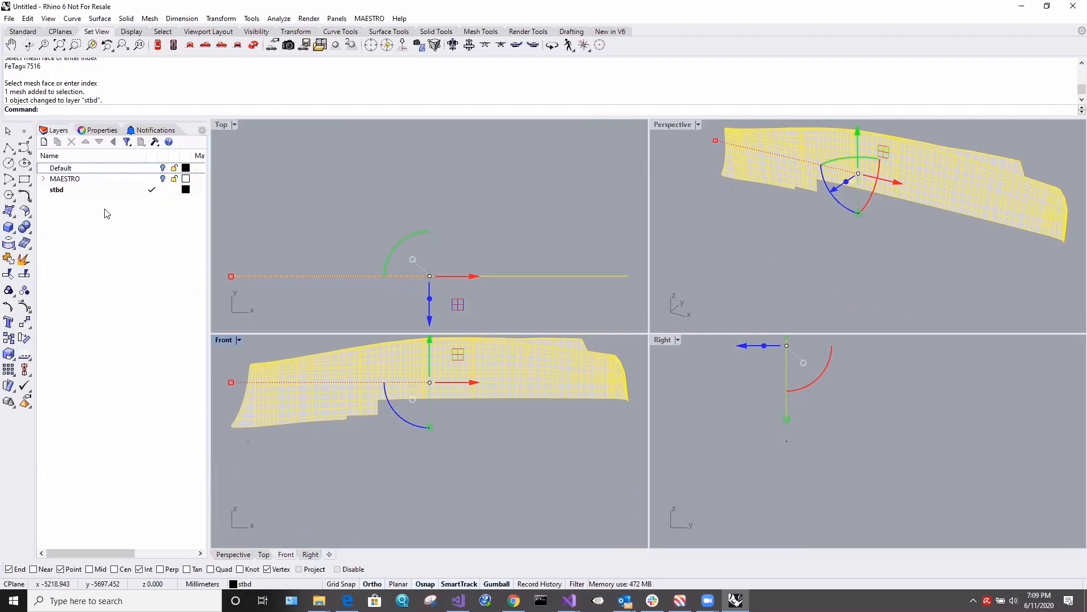
left_click(163, 167)
left_click(169, 245)
- Create a new layer named port and move the lower flattened hull mesh in the Front view to it
left_click(388, 528)
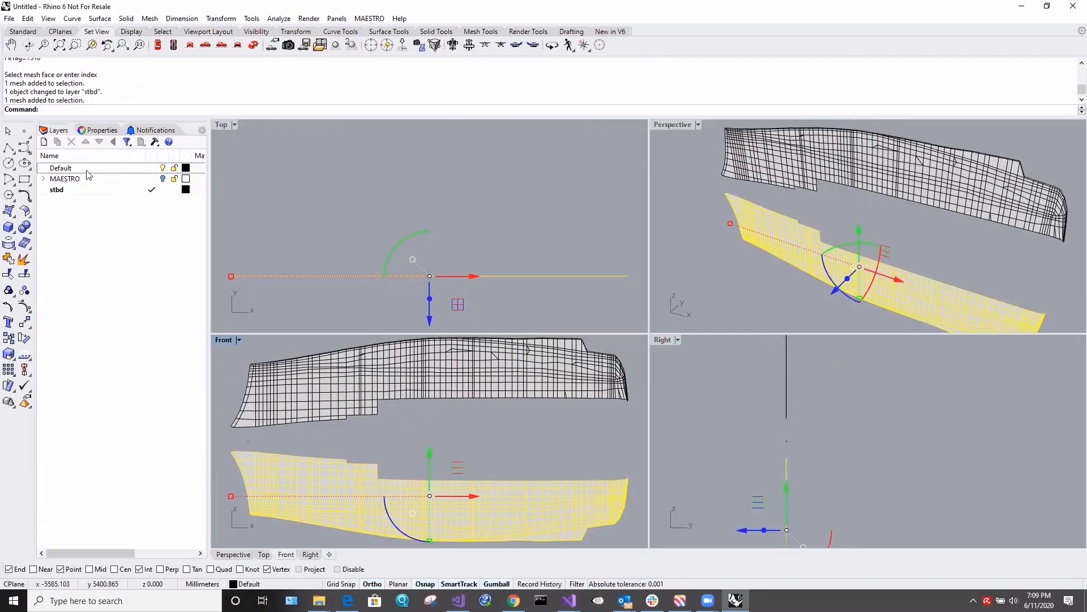
right_click(64, 236)
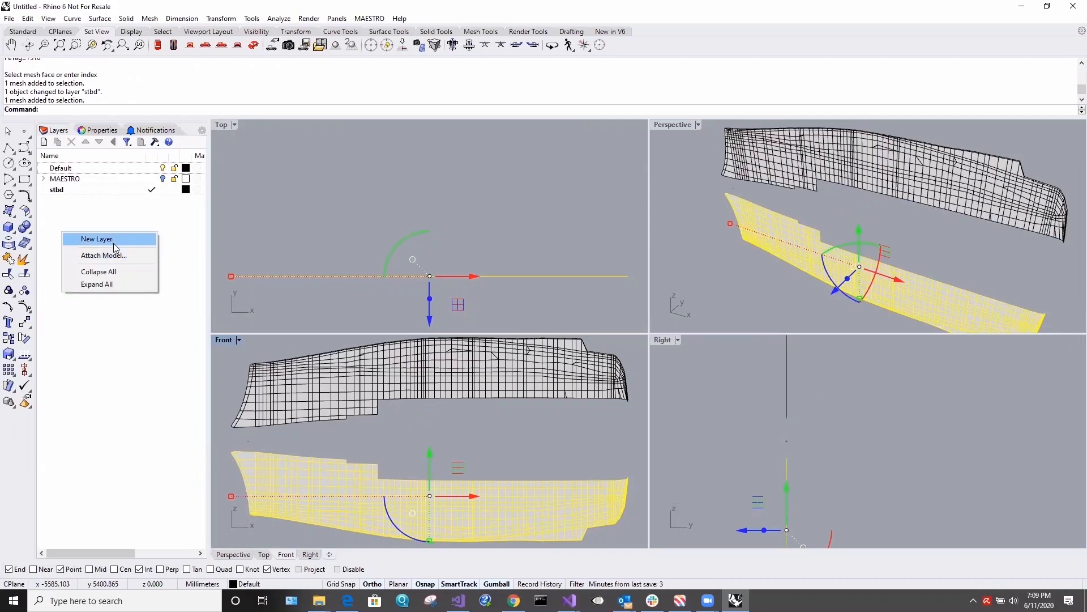
left_click(115, 244)
type("p")
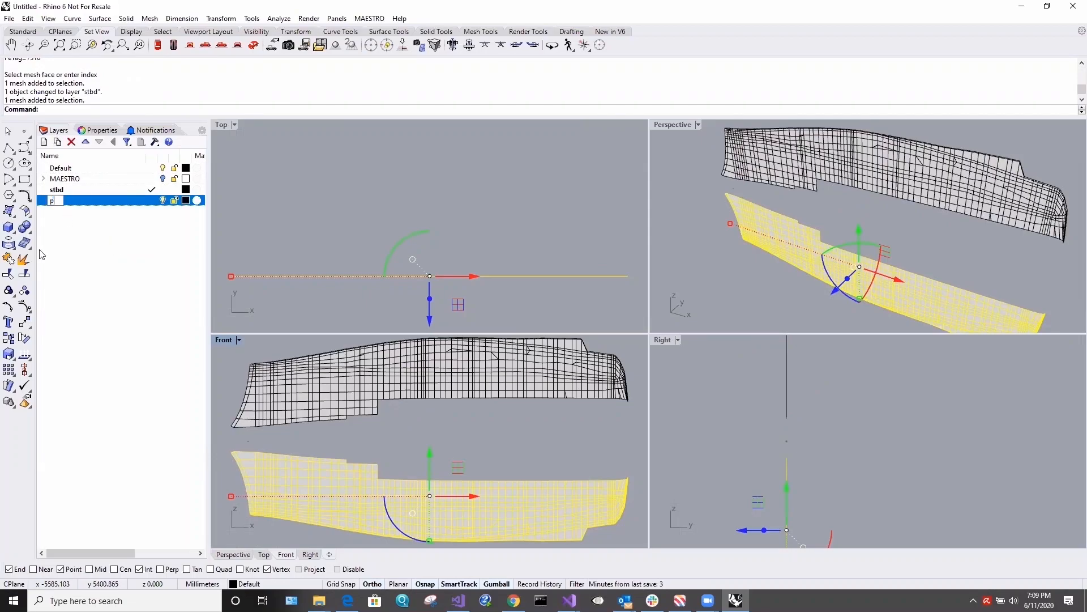
type("ort")
left_click(189, 318)
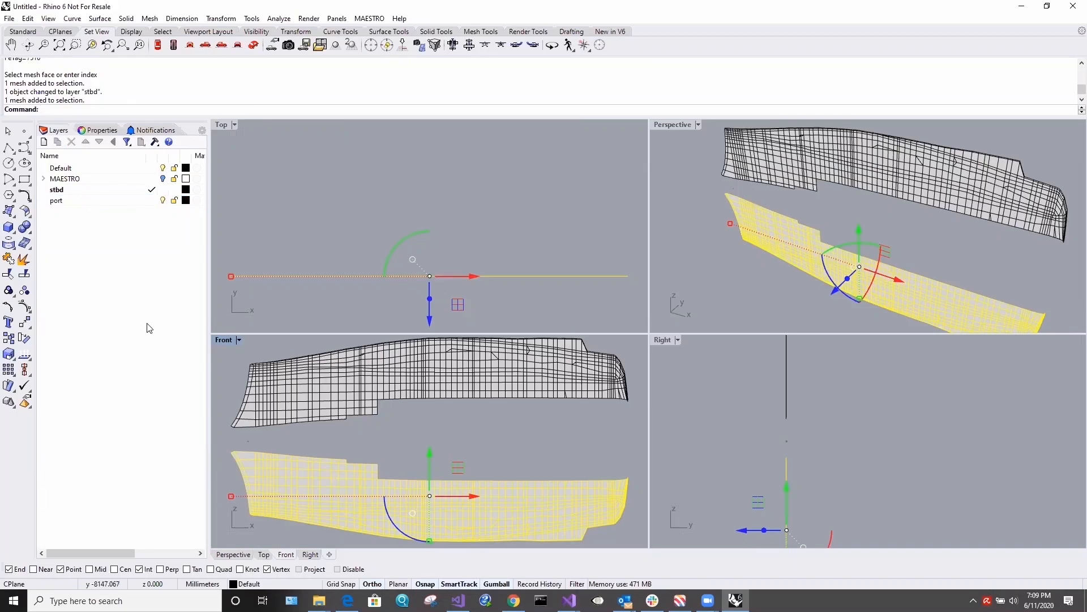
left_click(97, 202)
right_click(98, 206)
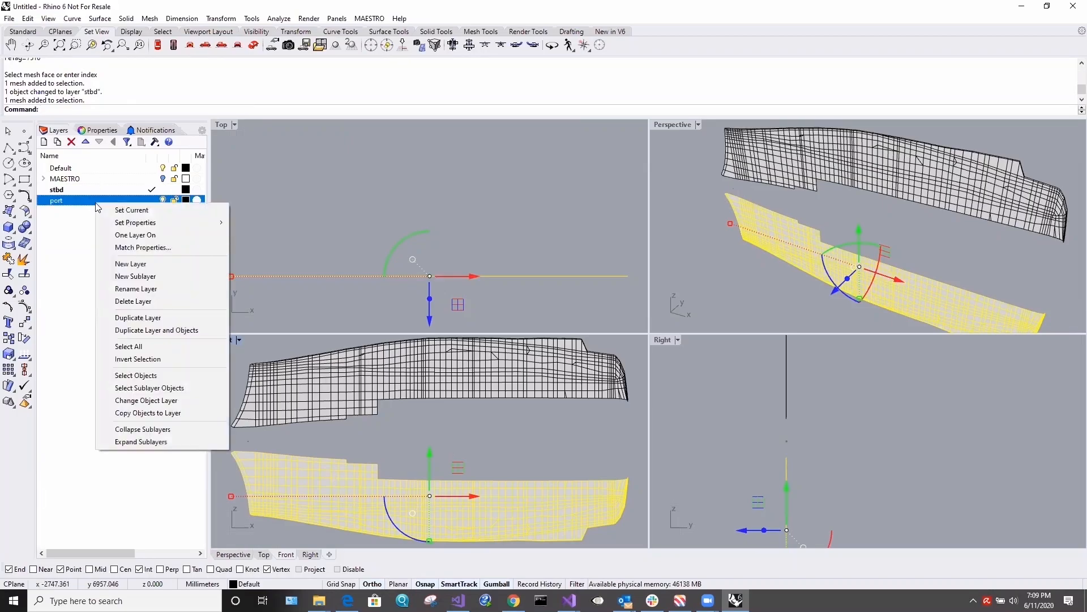
left_click(179, 400)
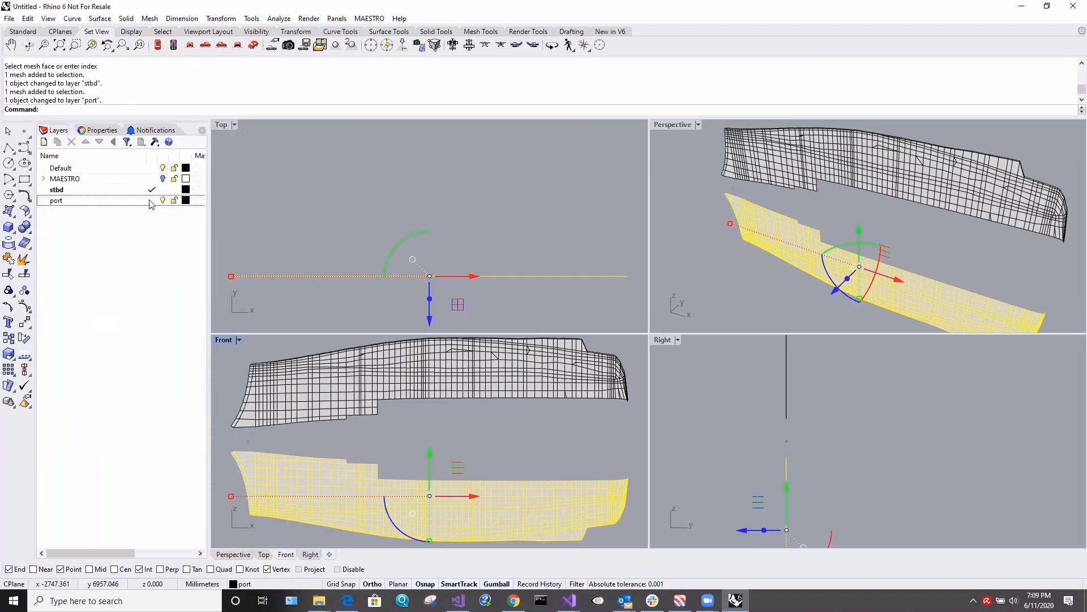
- Make port the current layer and hide the Default layer
left_click(146, 180)
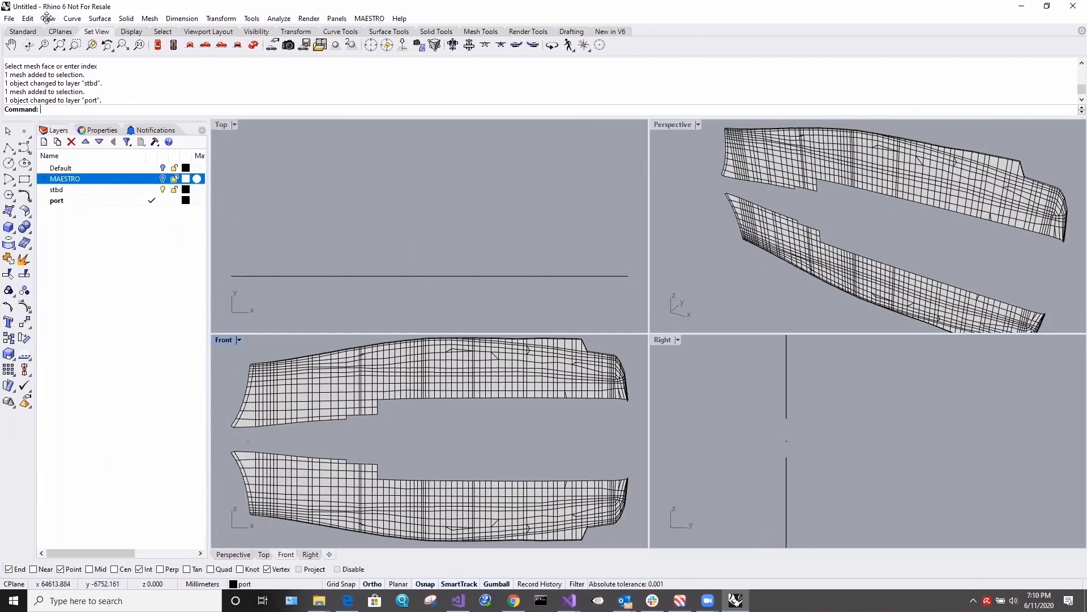
- Import the file 210 WMEC Expansion.3dm from the Corrosion\210 WMEC folder into the current model
left_click(9, 18)
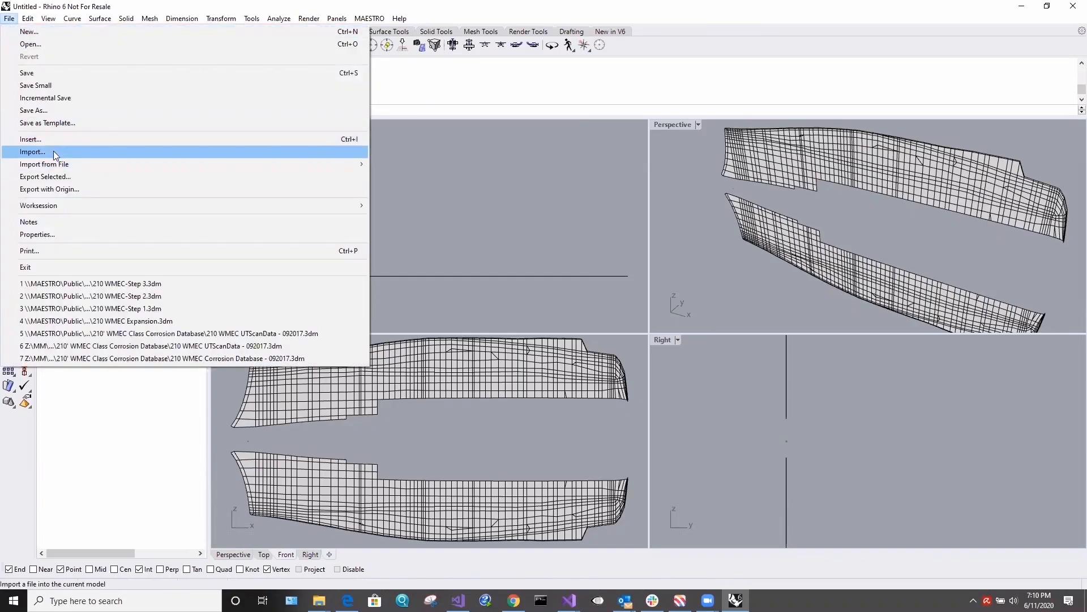
left_click(54, 151)
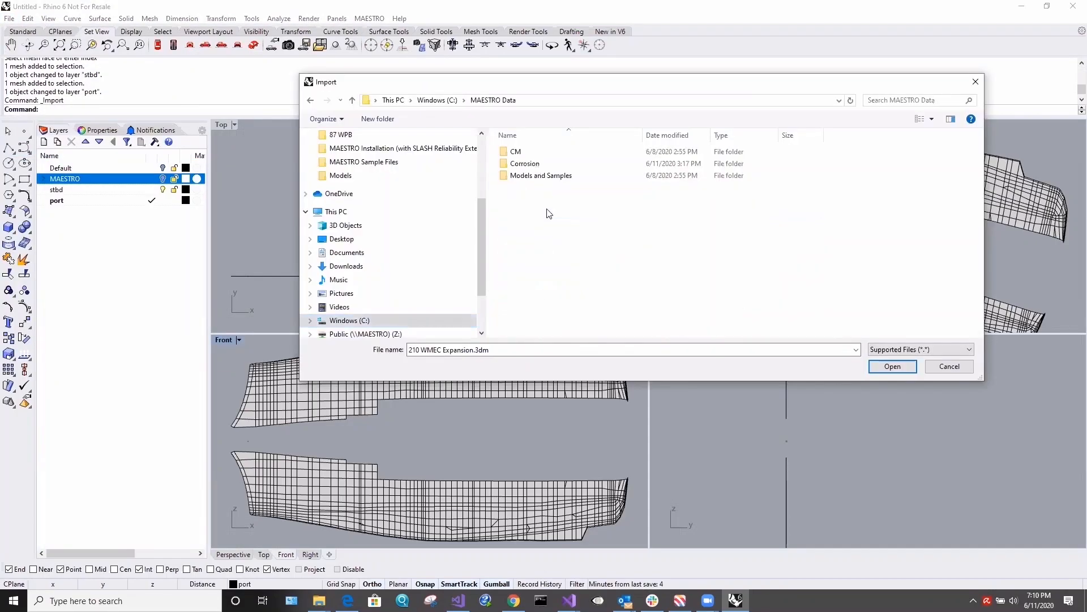
double_click(537, 164)
double_click(537, 165)
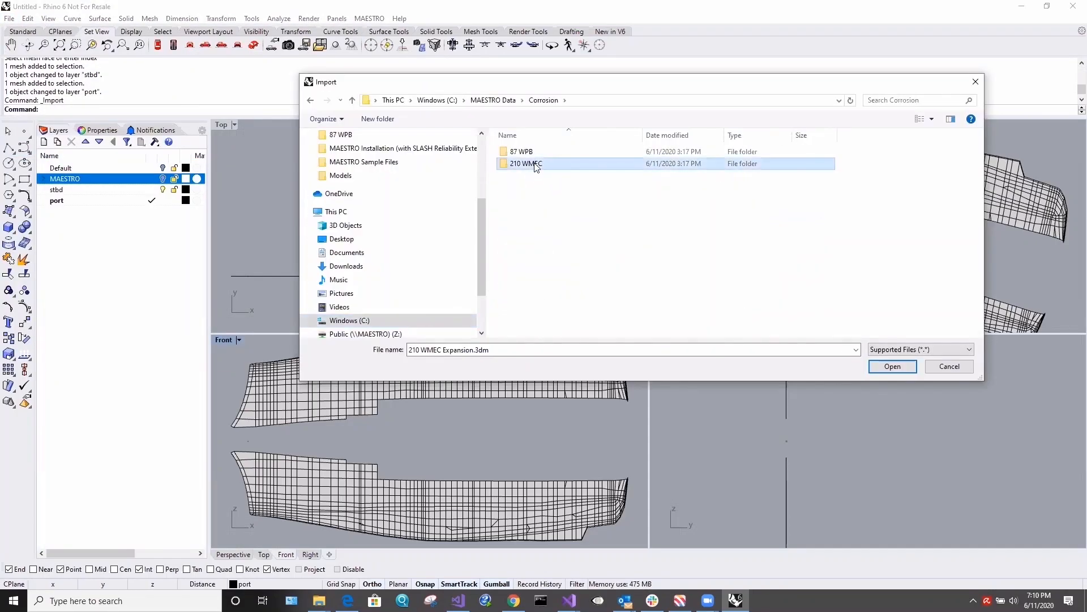
left_click(575, 154)
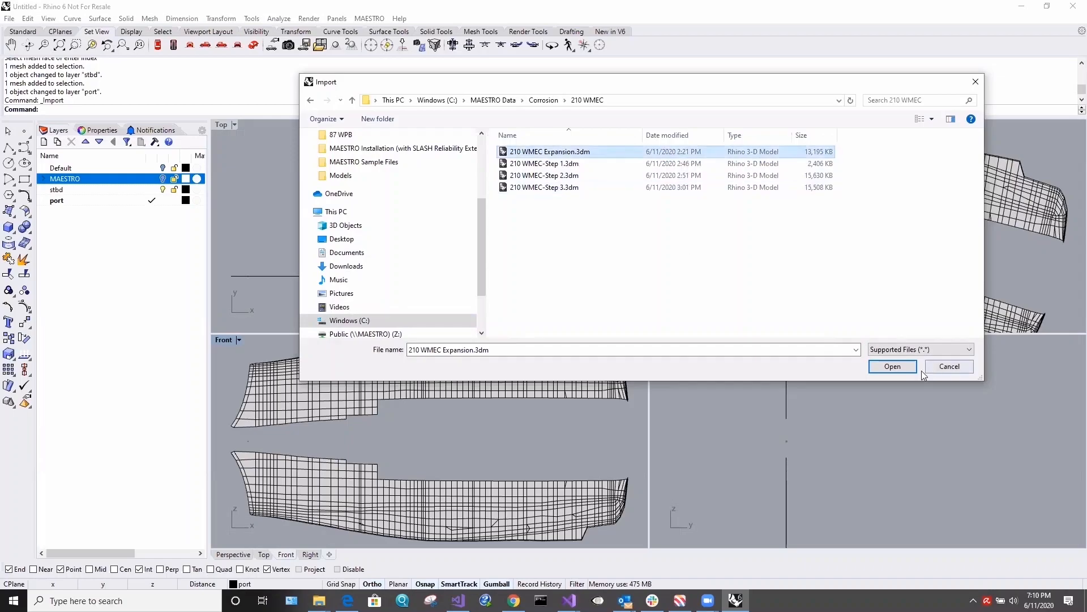
left_click(891, 366)
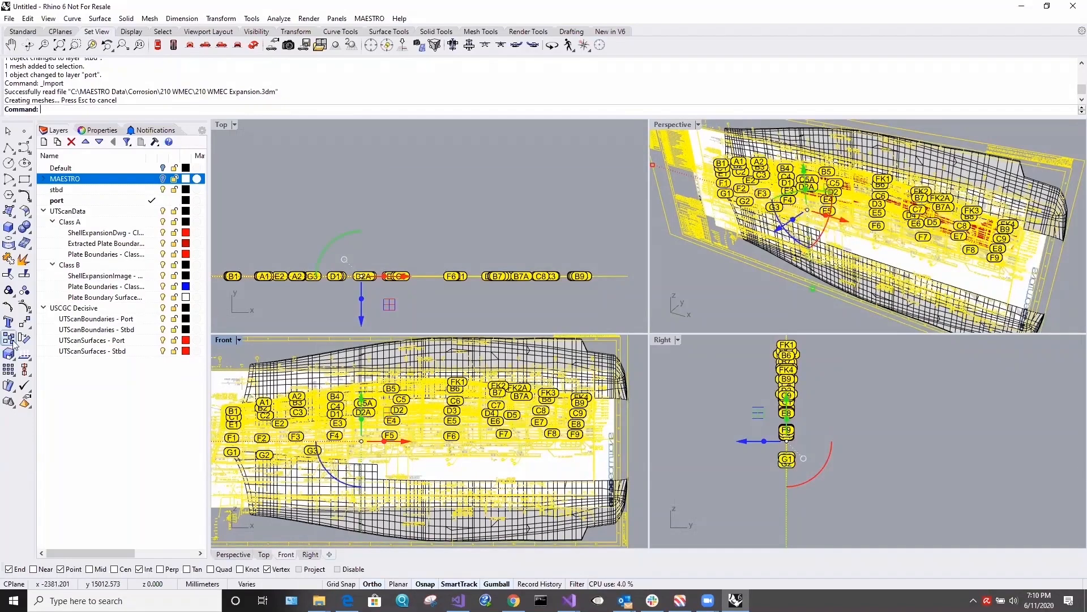
- Maximize the Front view, make UTScanData the current layer, and hide the stbd and port layers
left_click(163, 190)
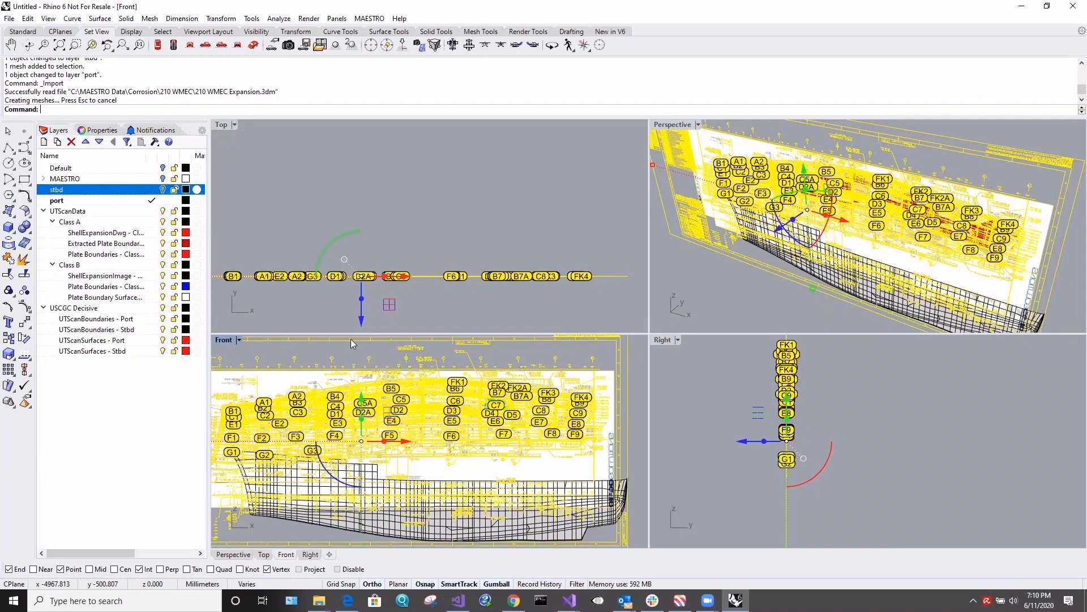
double_click(224, 340)
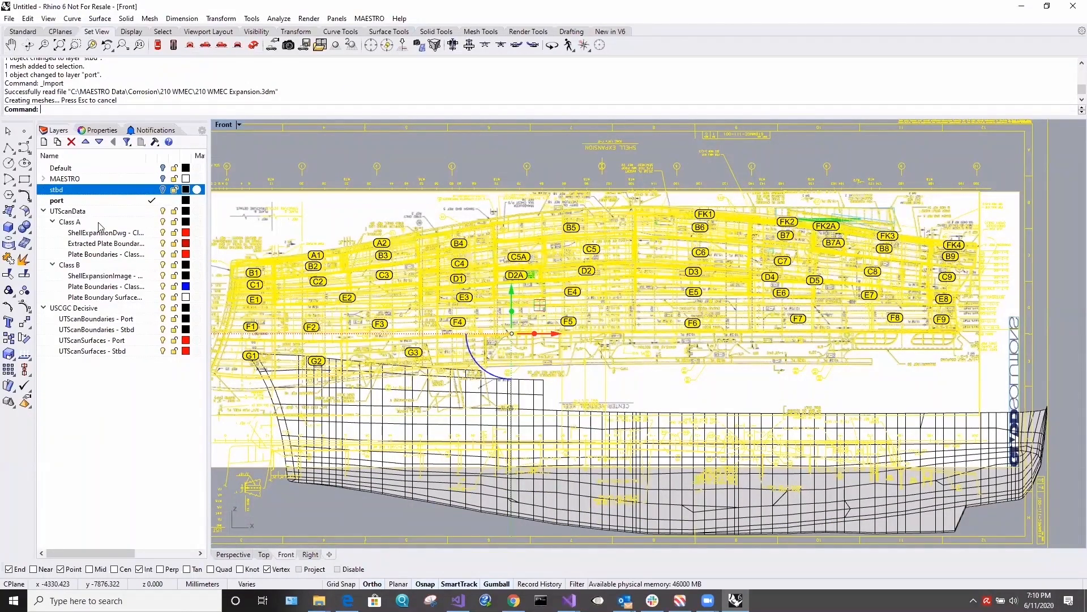
left_click(153, 212)
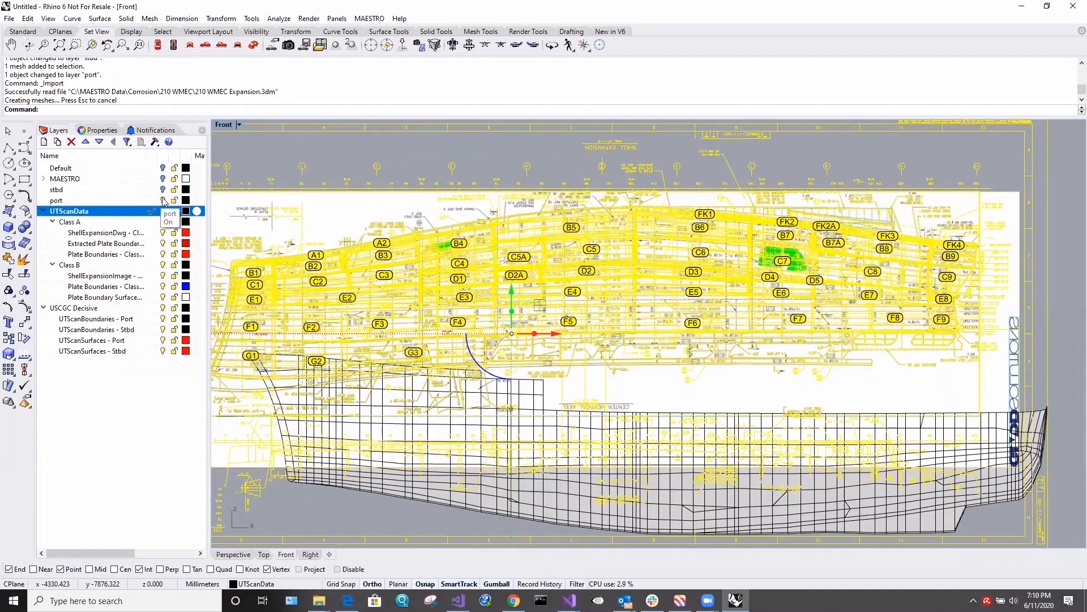
left_click(162, 200)
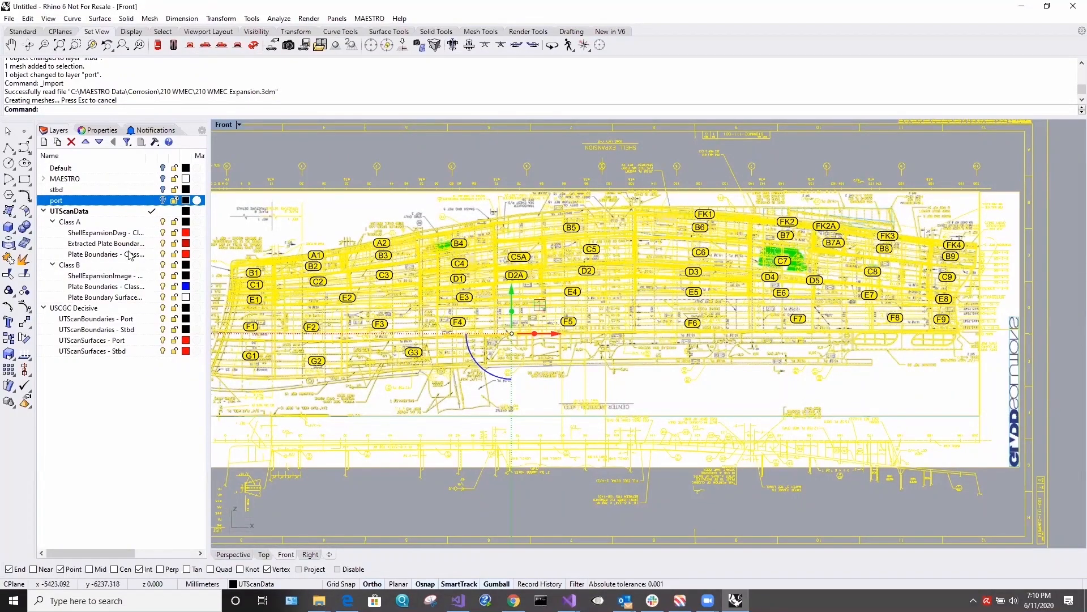
- Hide the Class A and Class B scan data layers and fit the remaining objects in the Front view
left_click(162, 223)
left_click(163, 232)
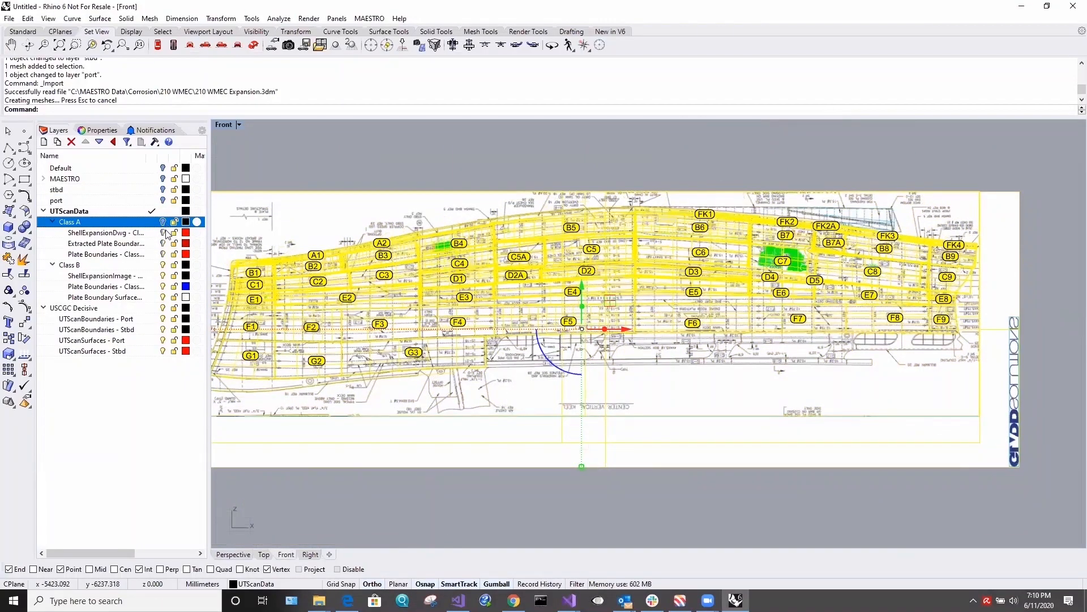
left_click(163, 264)
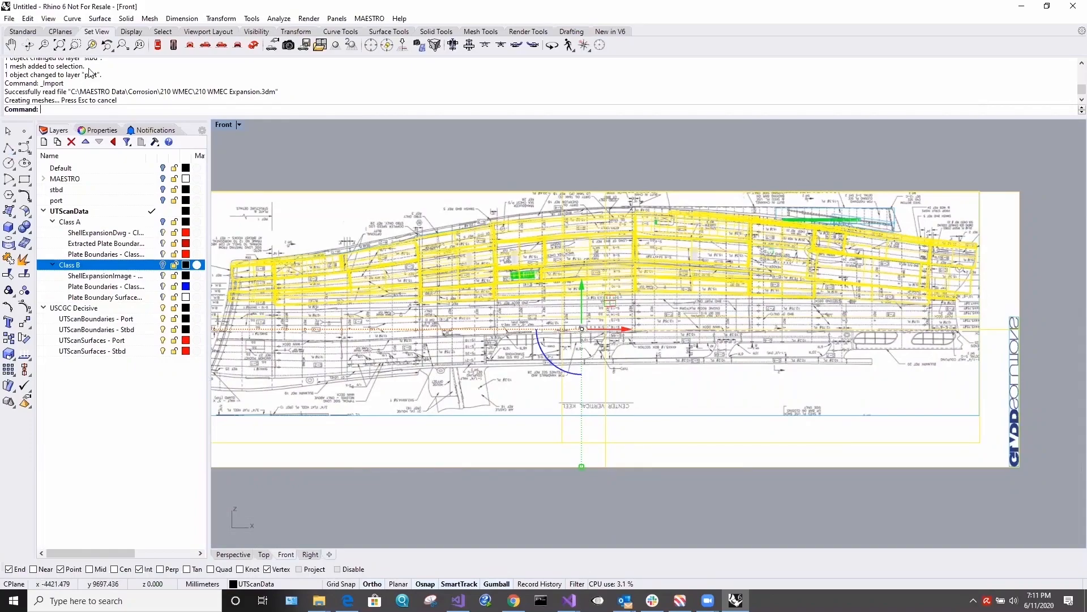
left_click(59, 45)
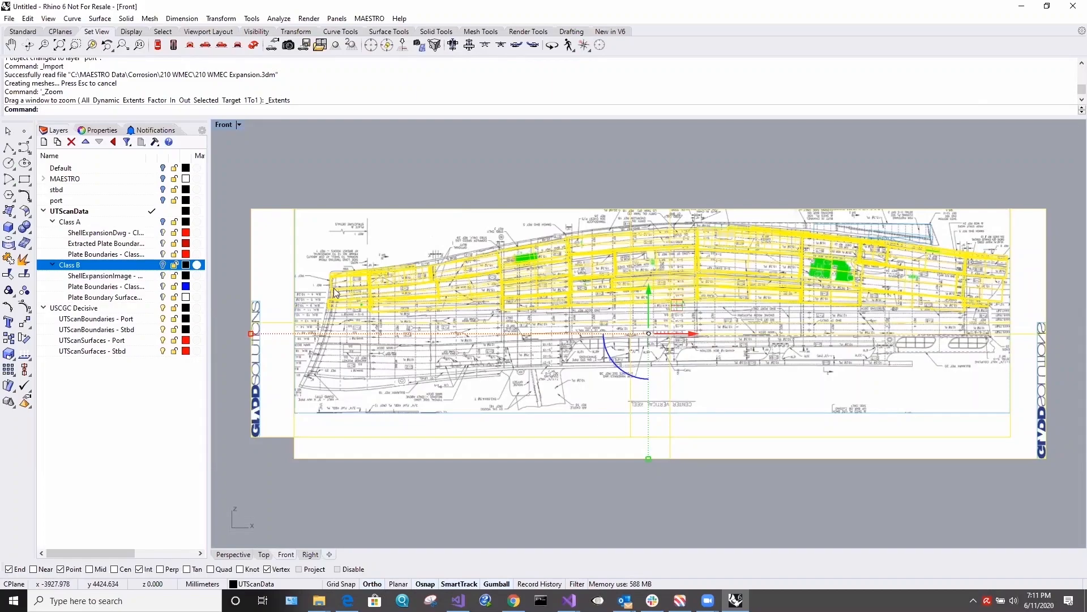
- Hide the UTScanBoundaries - Port and UTScanSurfaces - Port layers, leaving only the starboard scan data shown
left_click(164, 319)
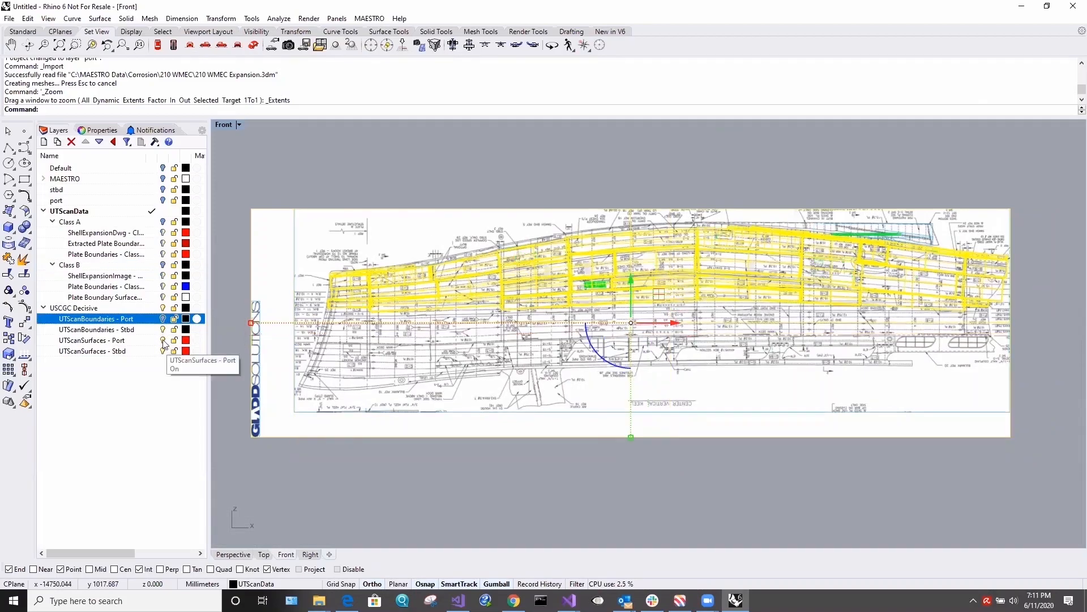
left_click(163, 341)
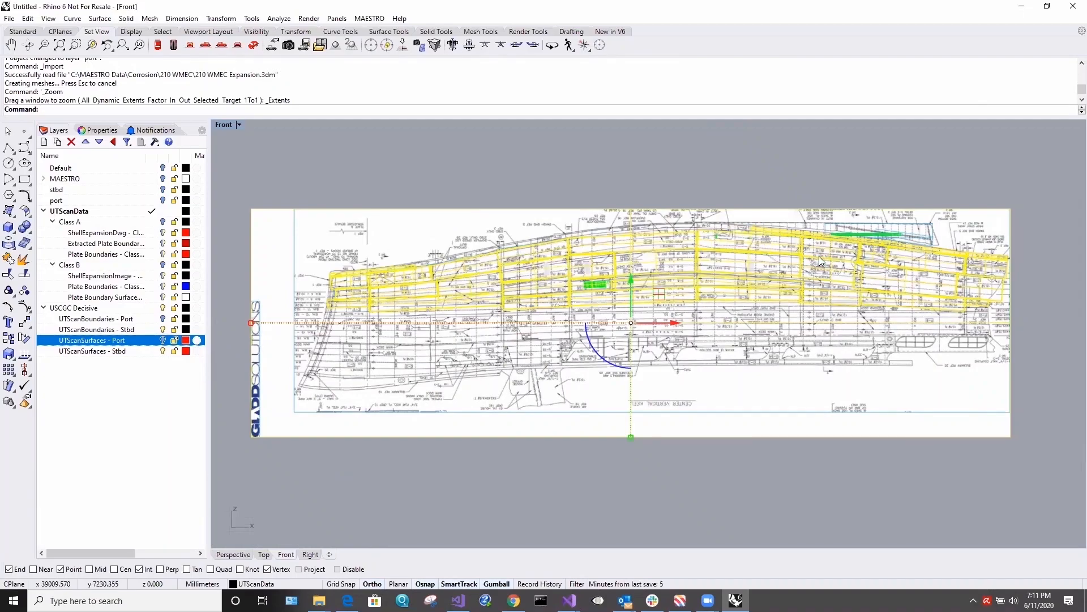
left_click(162, 331)
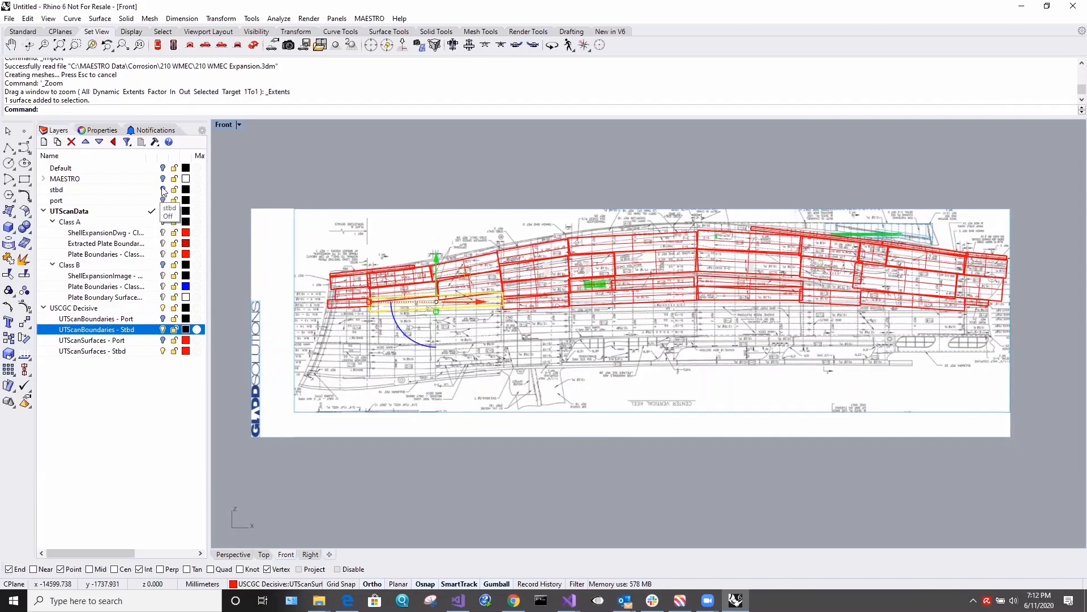
- Show the stbd layer and move its flattened hull mesh to line up with the starboard scan drawing
left_click(162, 191)
left_click(728, 161)
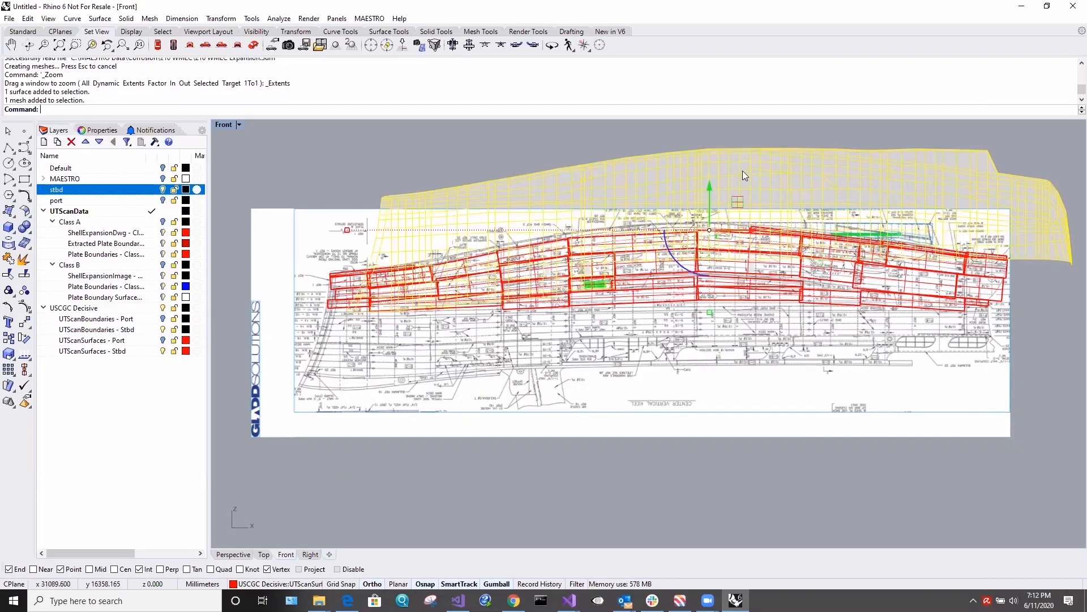
left_click_drag(725, 156, 708, 227)
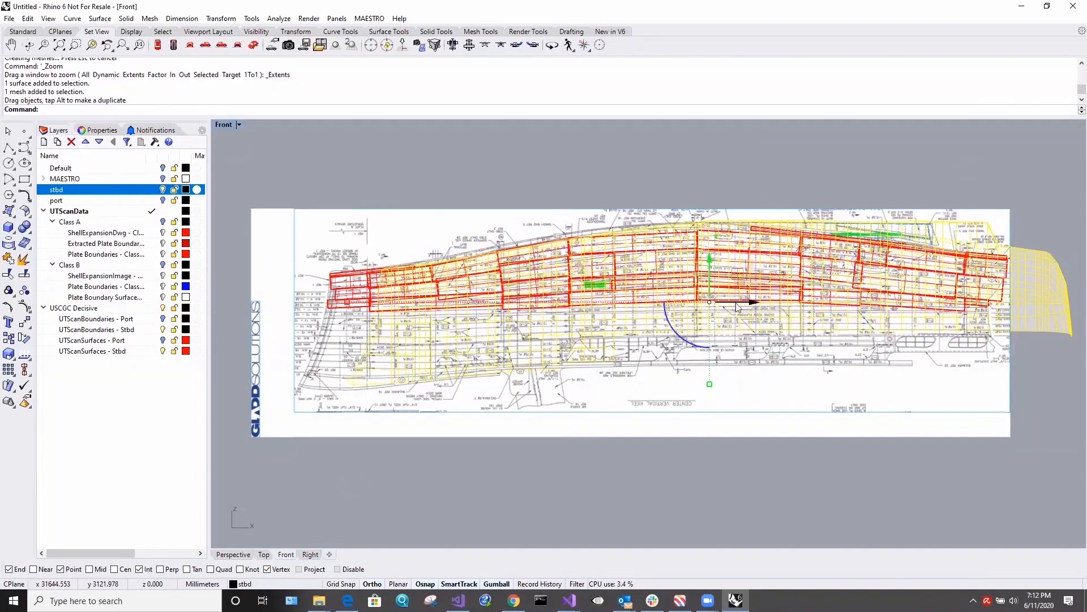
left_click_drag(735, 304, 674, 311)
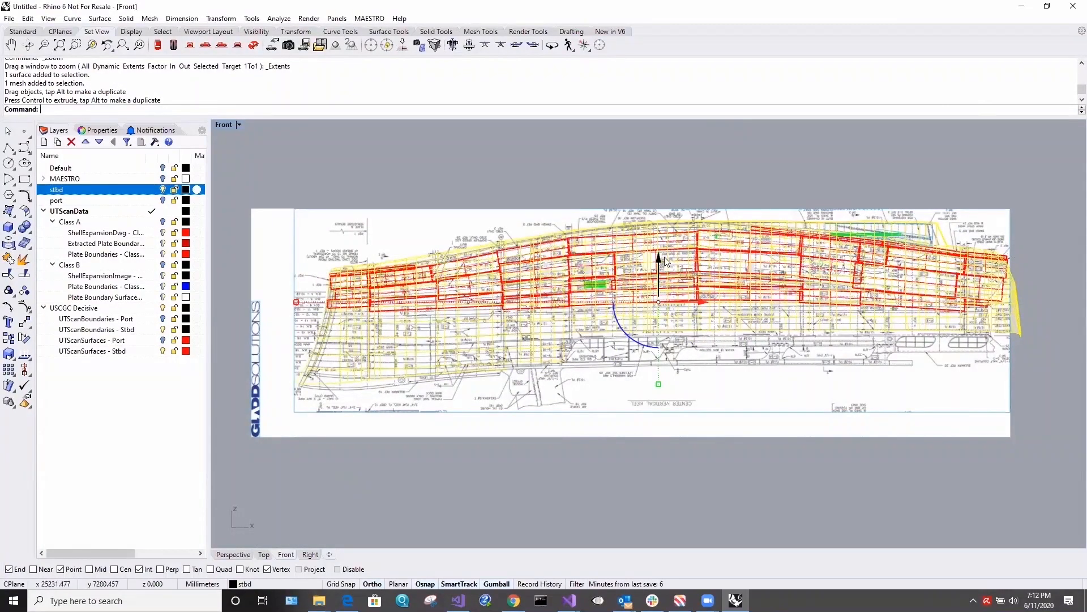
left_click_drag(662, 259, 658, 257)
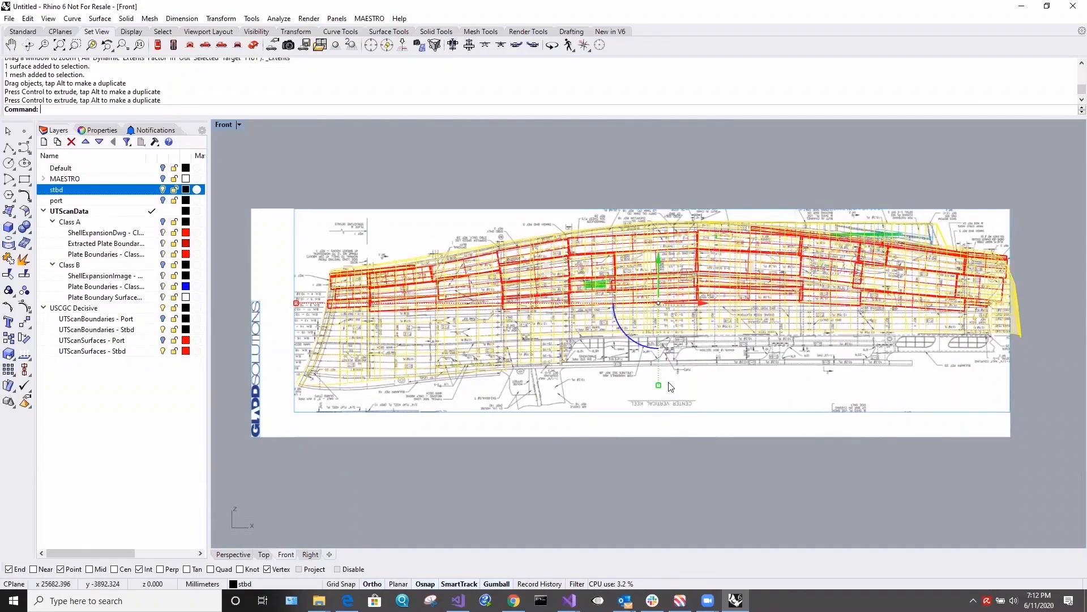
- Hide the UTScanBoundaries - Stbd, UTScanSurfaces - Stbd and stbd layers
left_click(163, 330)
left_click(163, 352)
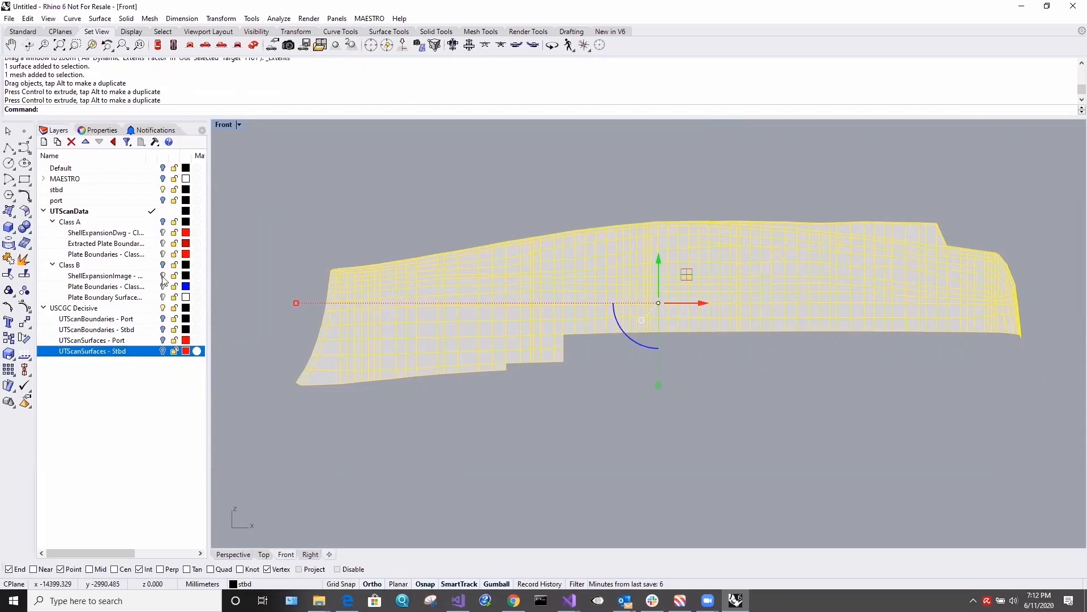
left_click(163, 189)
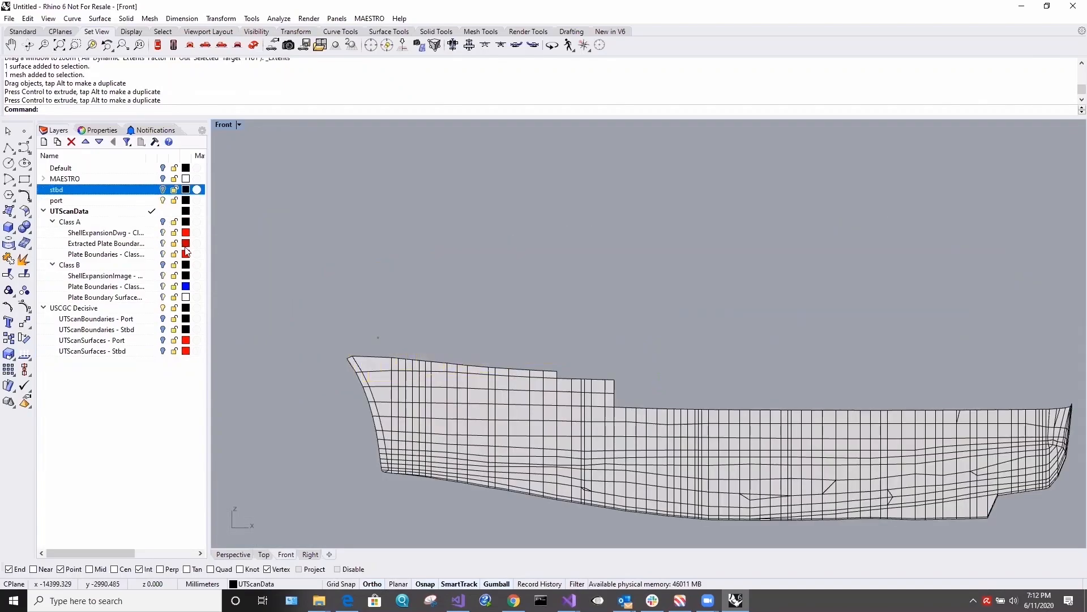
- Show the port hull mesh together with the UTScanSurfaces - Port and UTScanBoundaries - Port layers
scroll(528, 290, "down", 3)
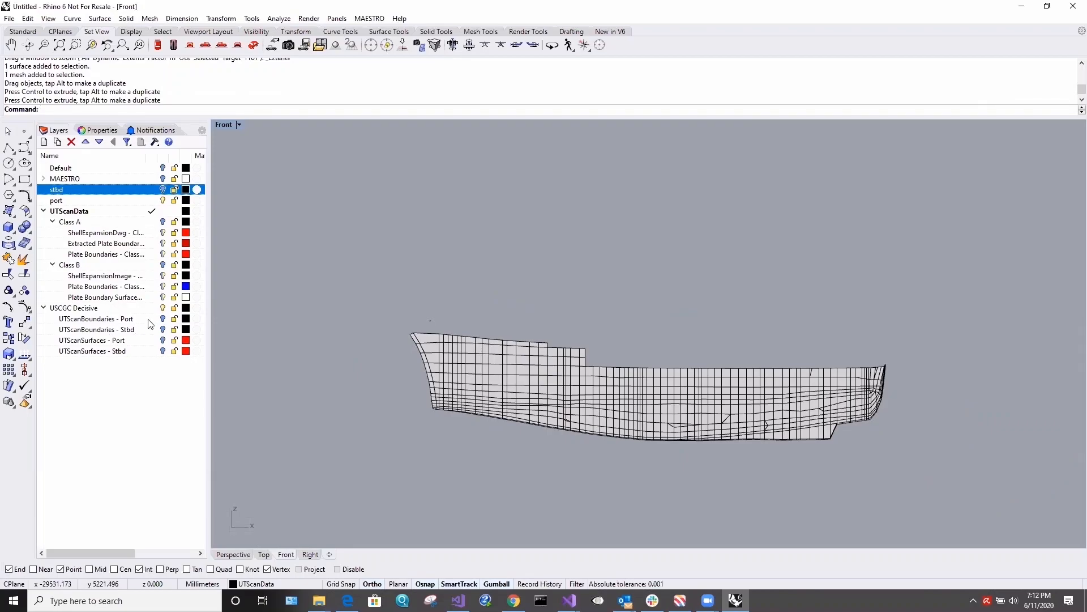
left_click(163, 341)
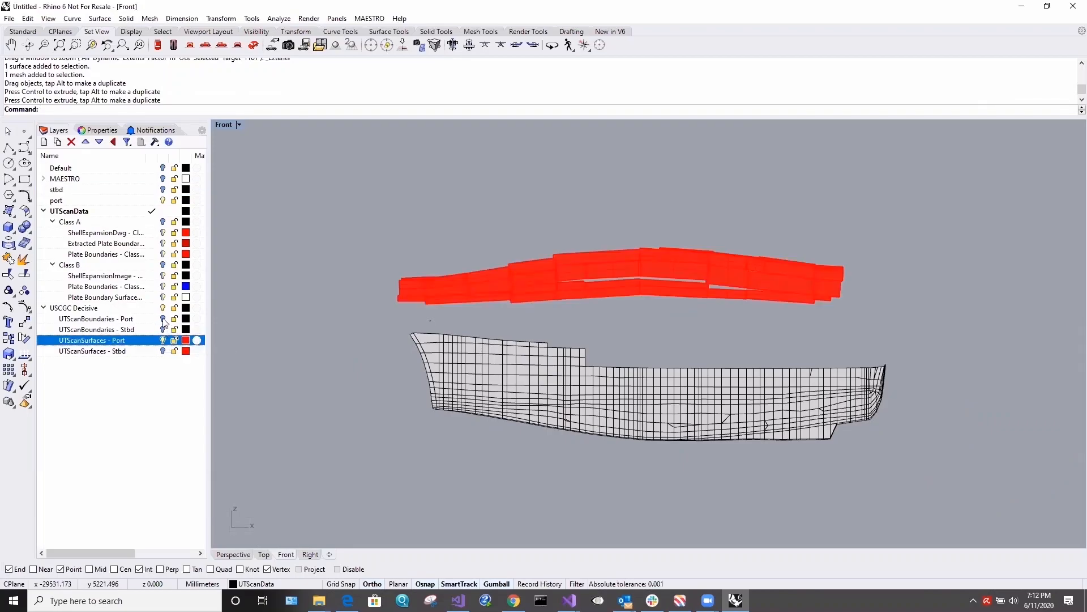
left_click(163, 319)
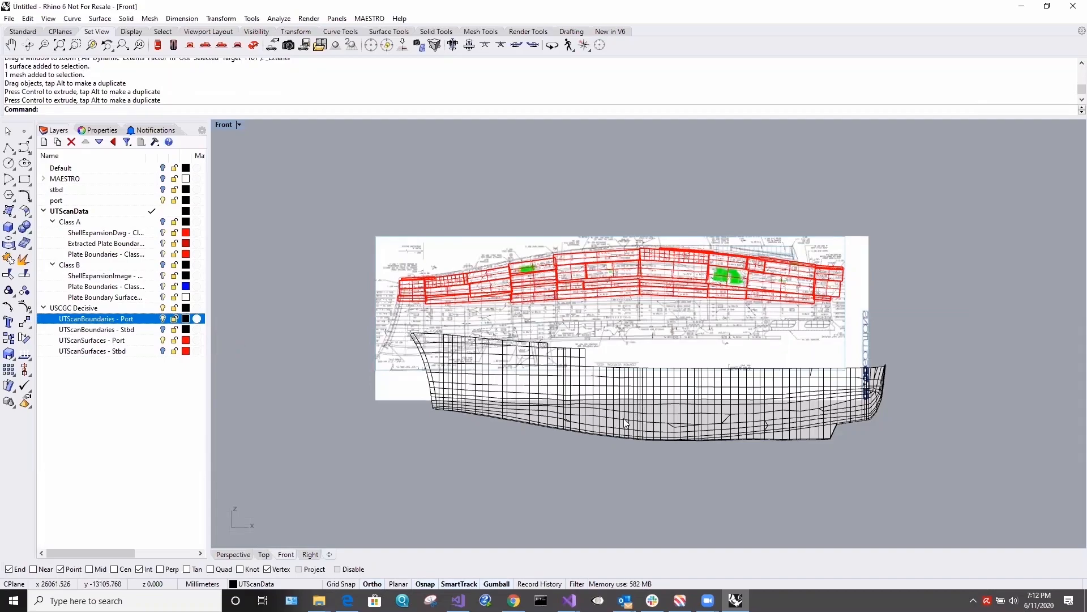
- Restore the four-view layout and flip the port hull mesh upside down by rotating it in the Right view
double_click(225, 124)
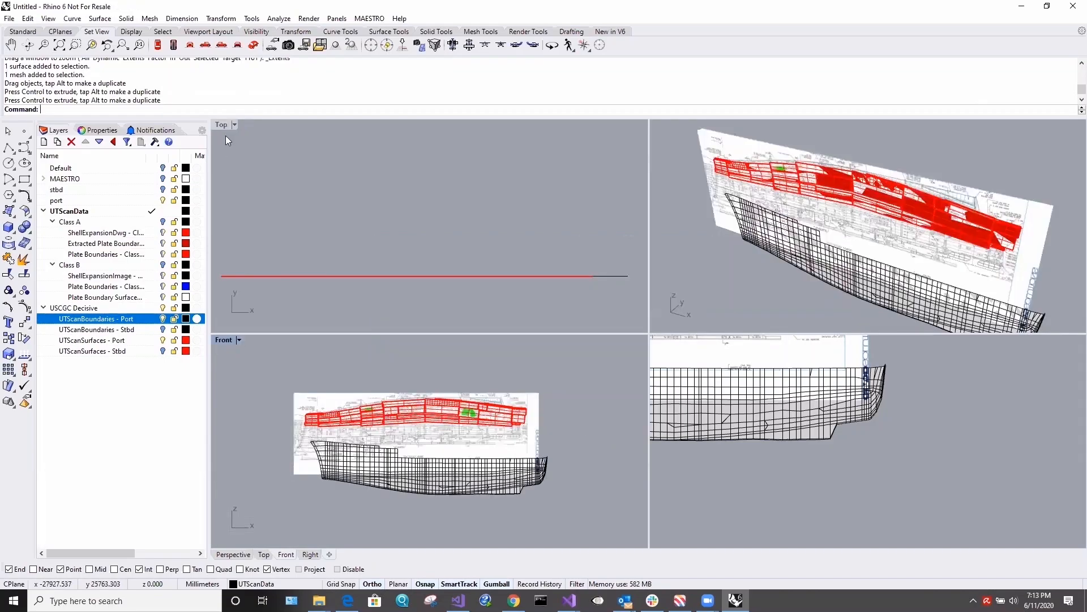
left_click(839, 281)
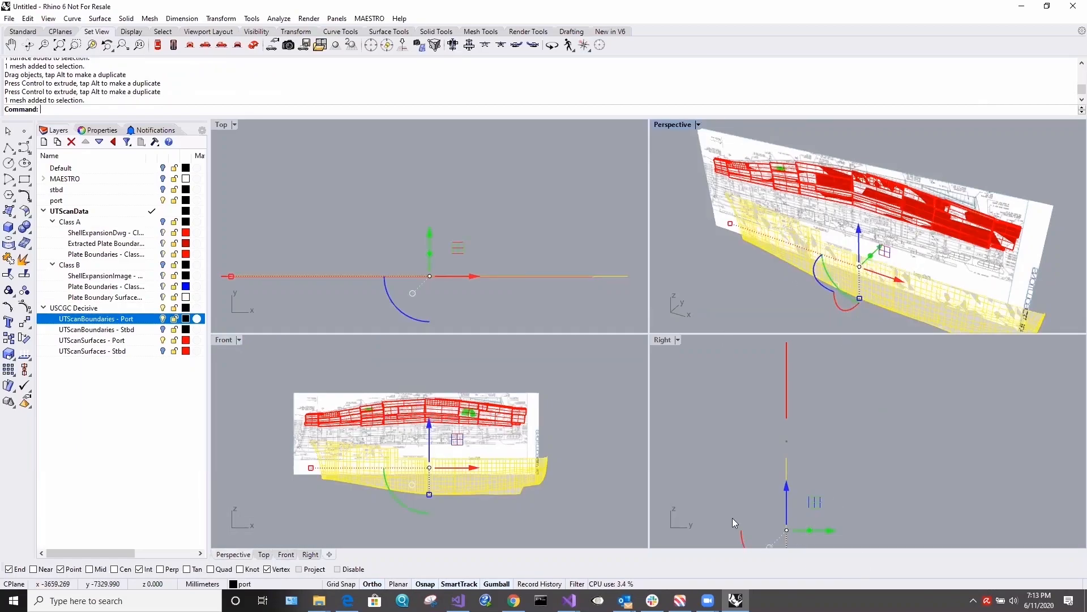
left_click_drag(741, 536, 821, 515)
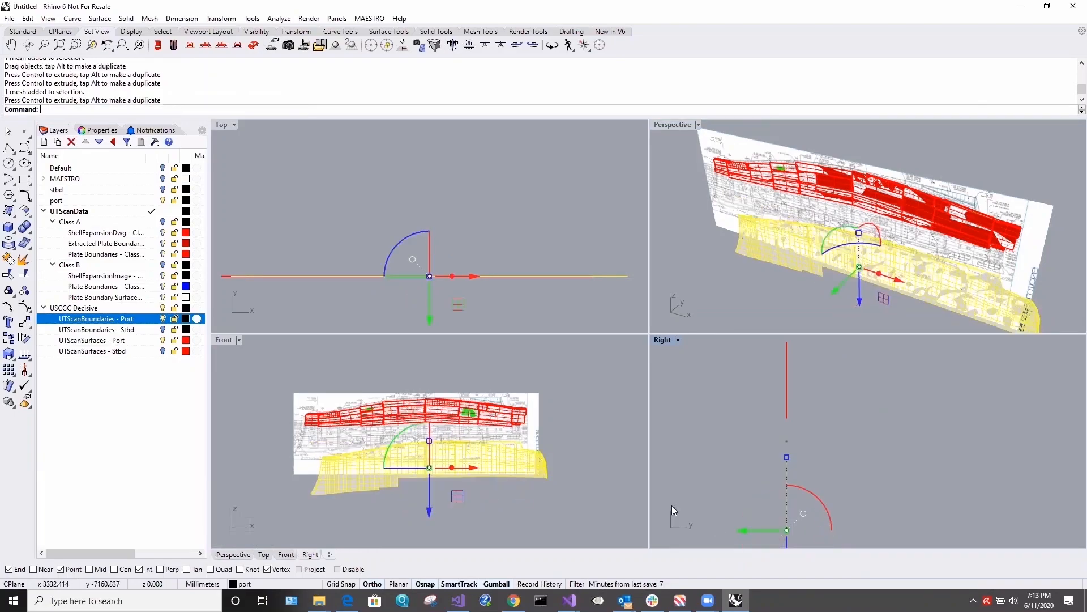
- Maximize the Front view and move the flipped port mesh to line up with the port scan drawing
double_click(229, 342)
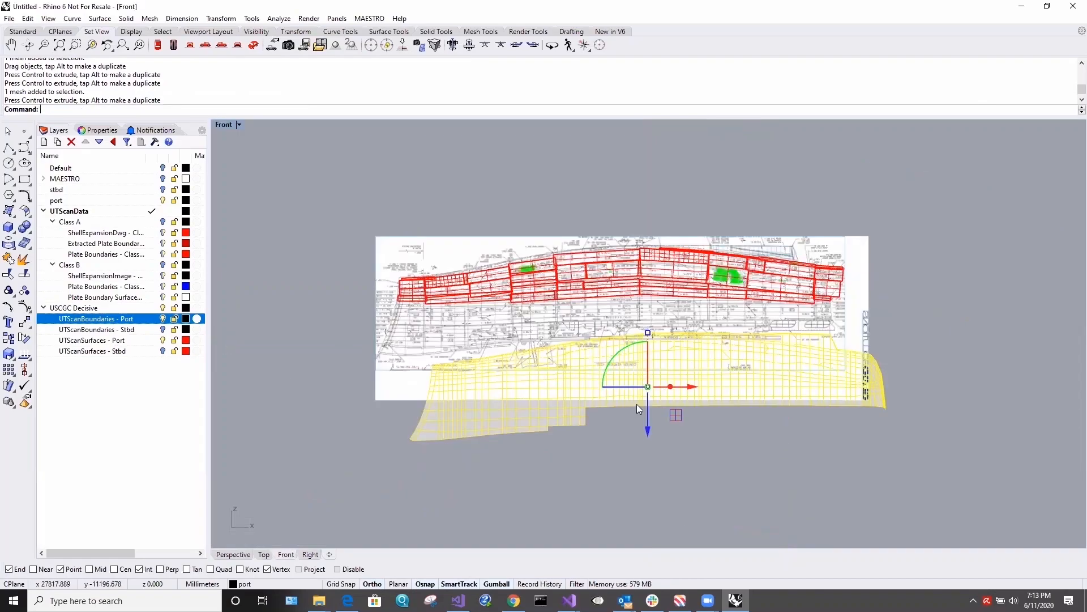
left_click_drag(649, 412, 691, 345)
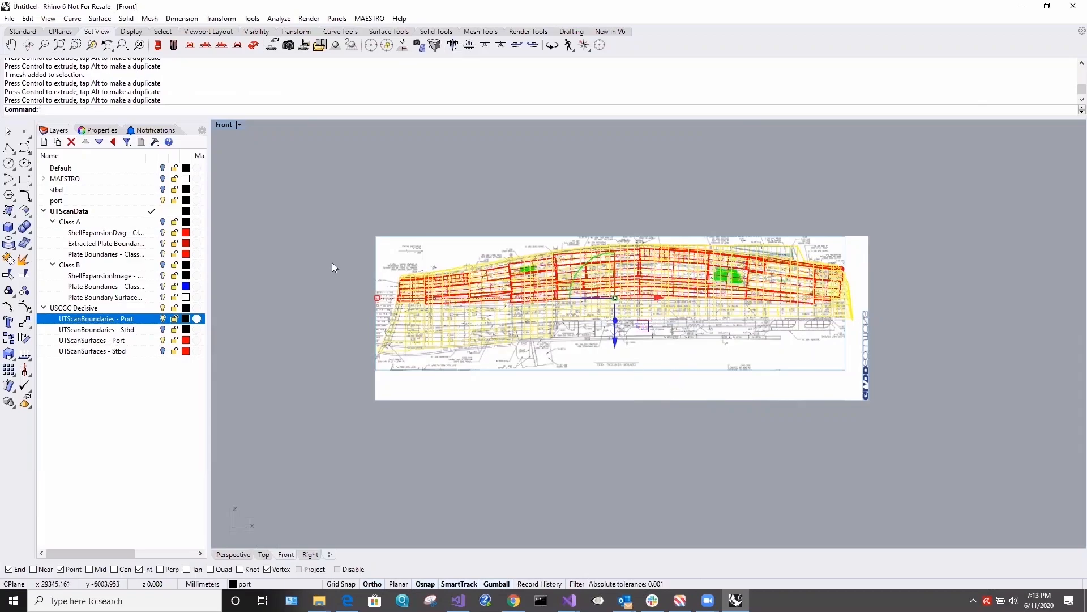
left_click(60, 45)
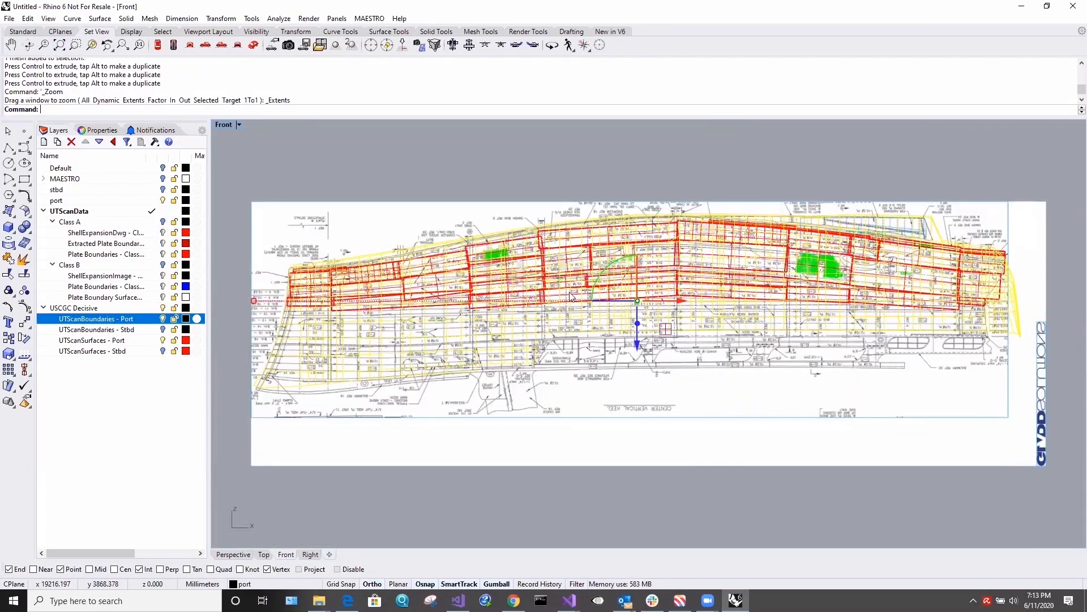
left_click(449, 317)
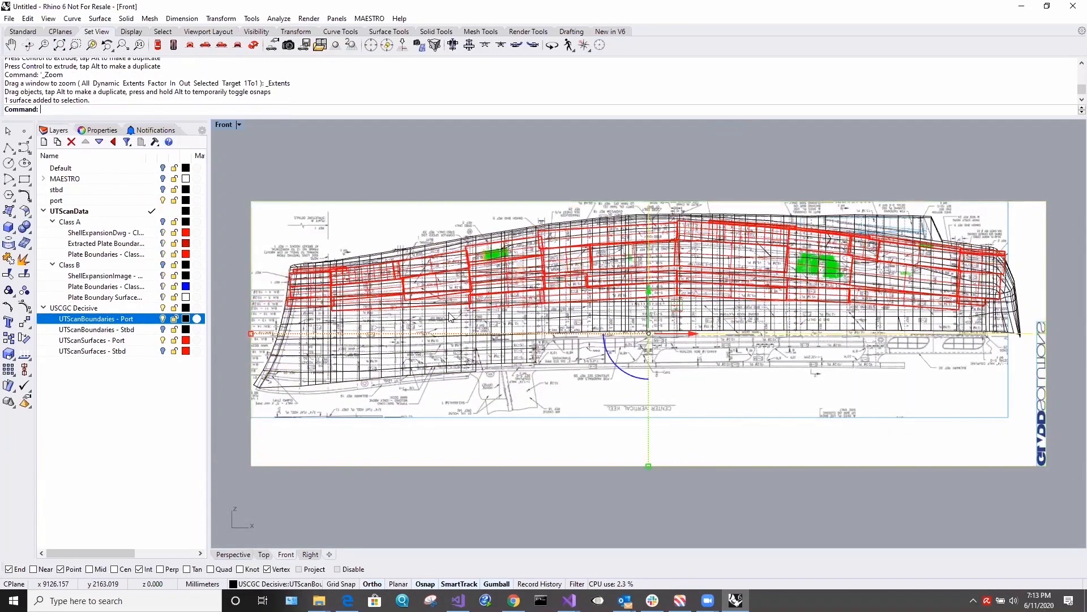
left_click(222, 263)
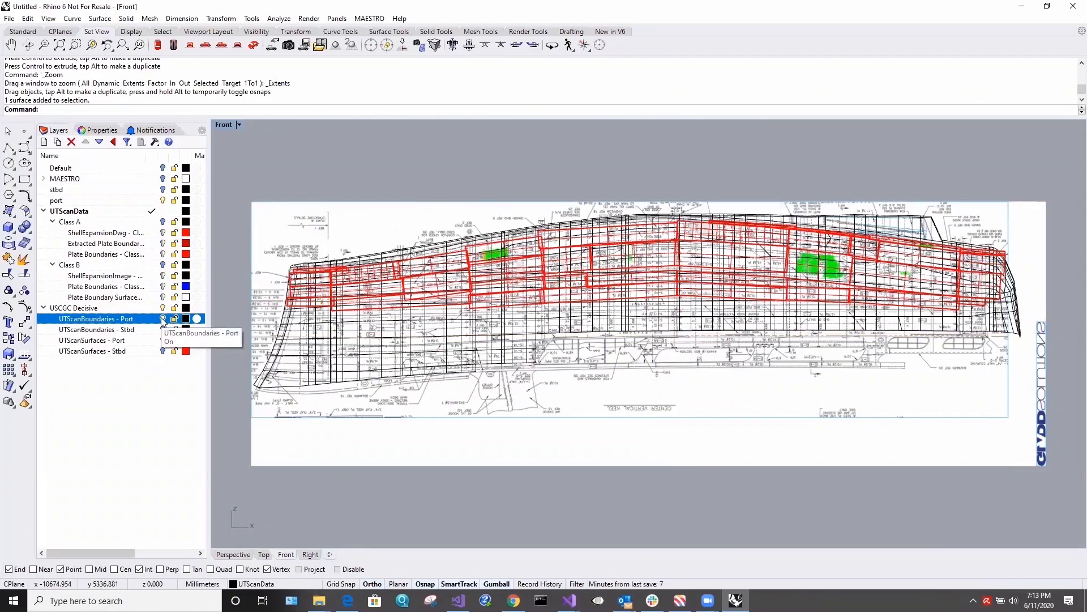
- Hide the UTScanBoundaries - Port layer so only the port scan surfaces overlay the port mesh
left_click(162, 340)
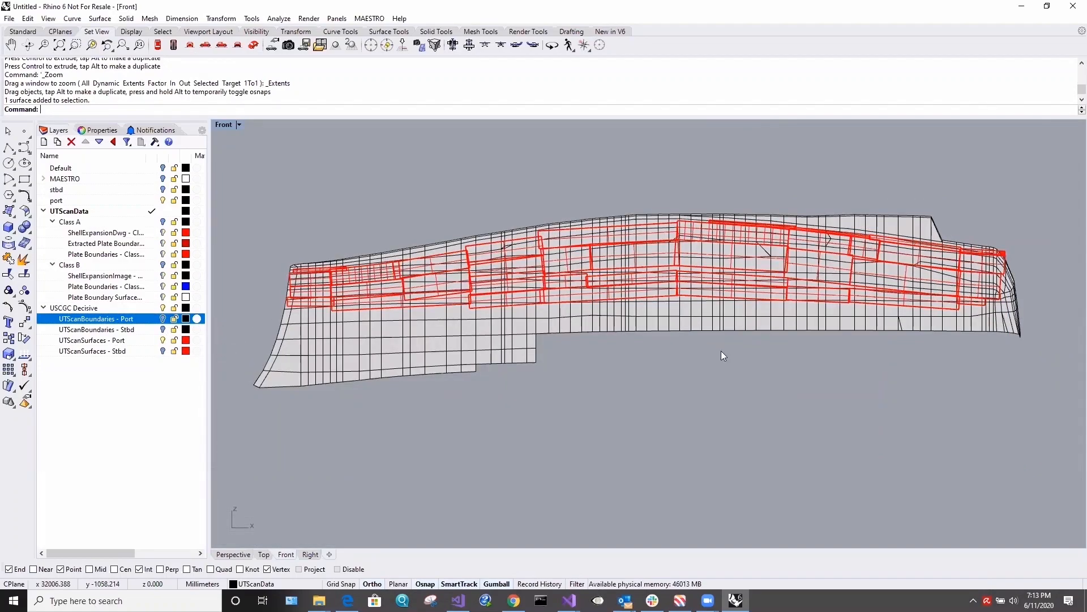
left_click(722, 328)
left_click(822, 188)
- Create a new MAESTRO corrosion survey with the ship class set to WMEC_210
left_click(369, 18)
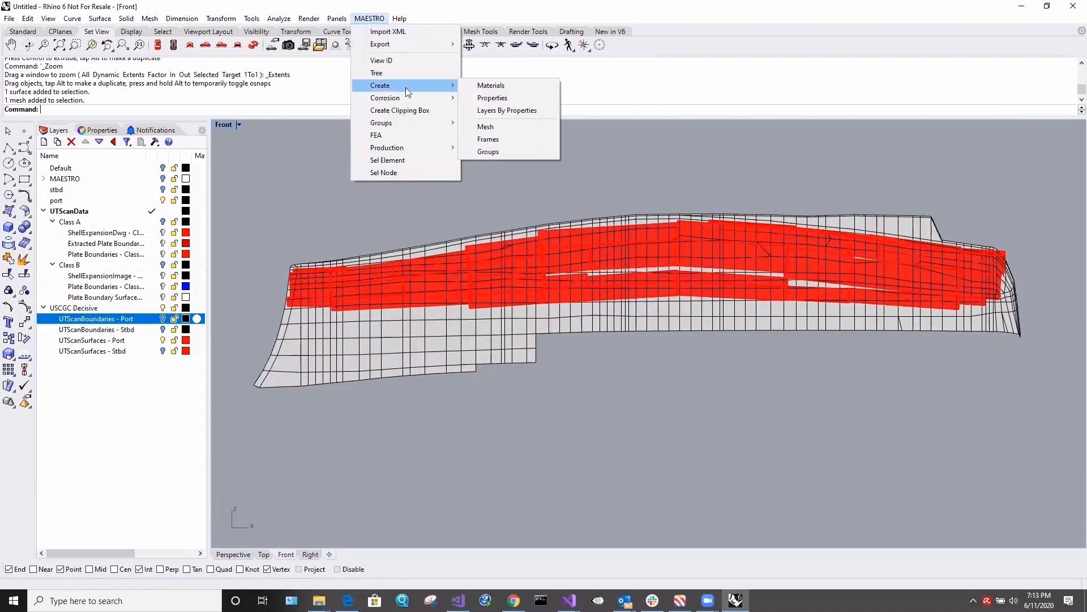
mouse_move(399, 97)
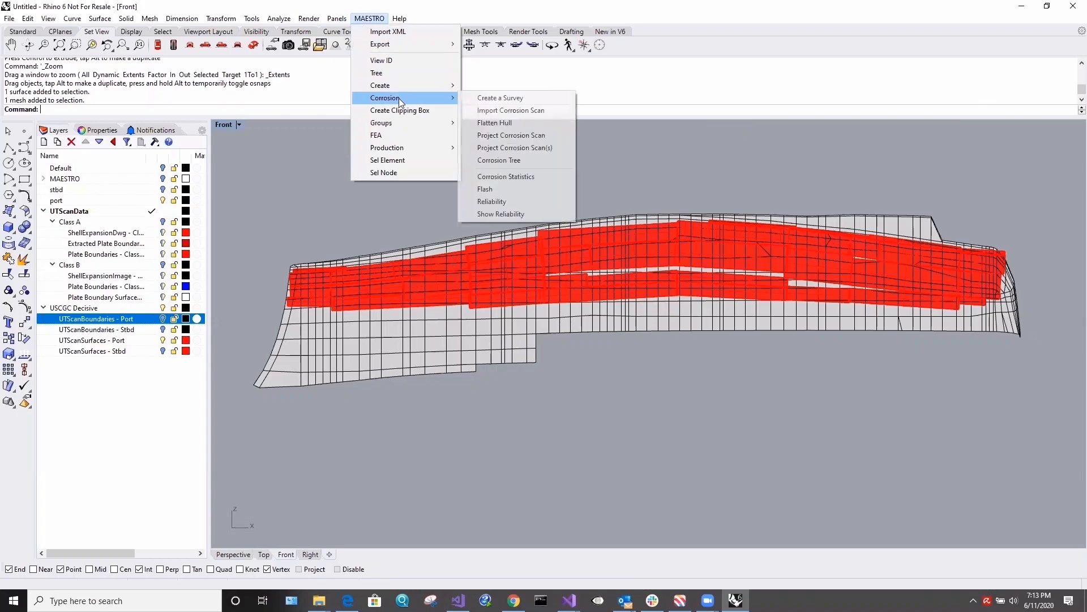
left_click(508, 103)
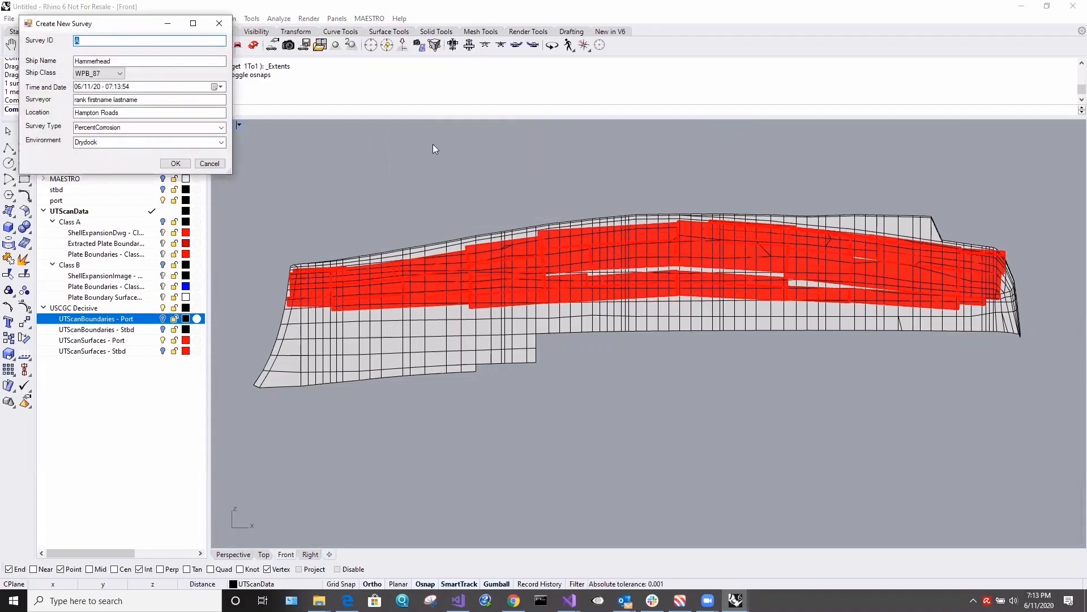
left_click(120, 73)
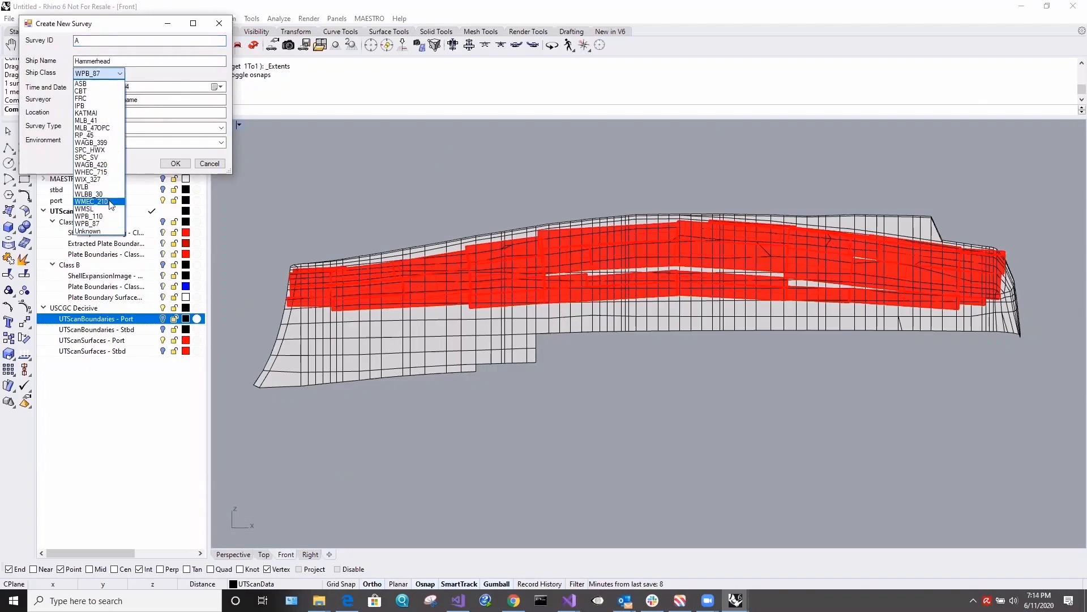
left_click(94, 201)
left_click(178, 163)
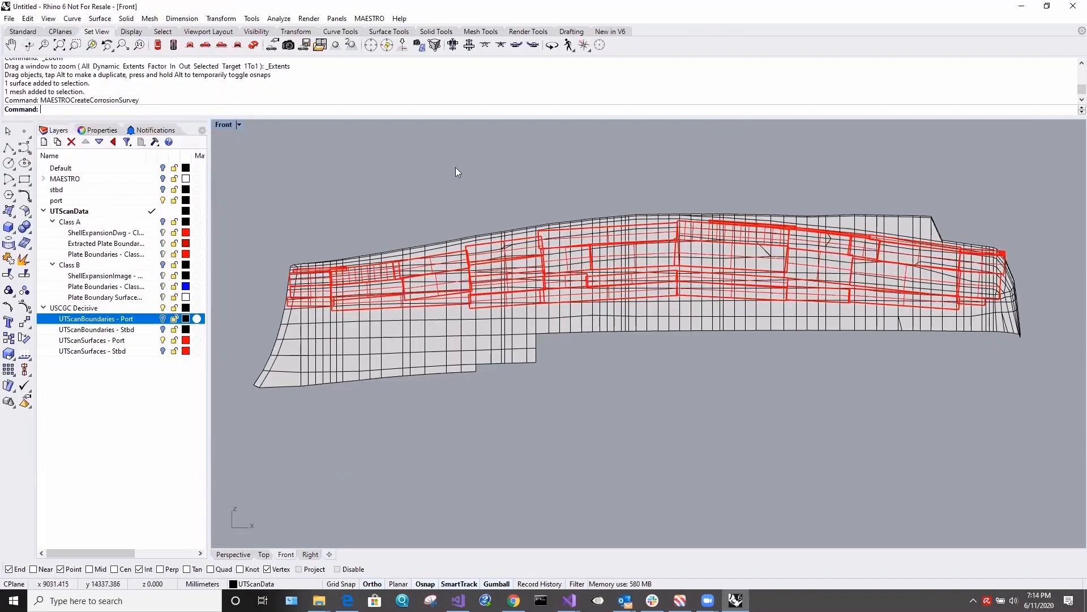
- Start a corrosion scan import and set its CSV path to the folder C:\MAESTRO Data\Corrosion\210 WMEC
key("Escape")
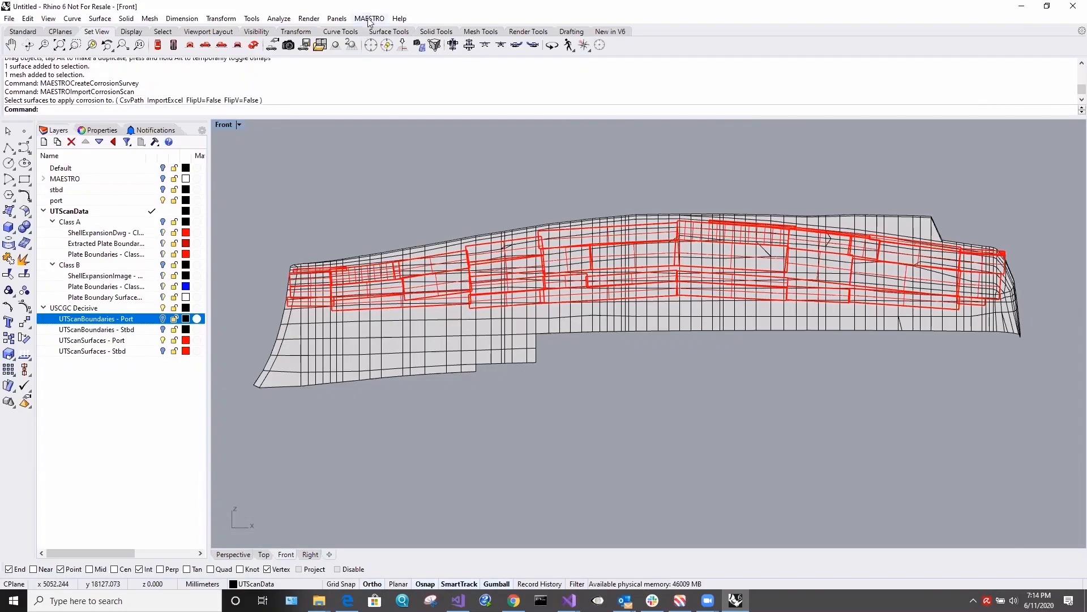
left_click(369, 18)
mouse_move(395, 99)
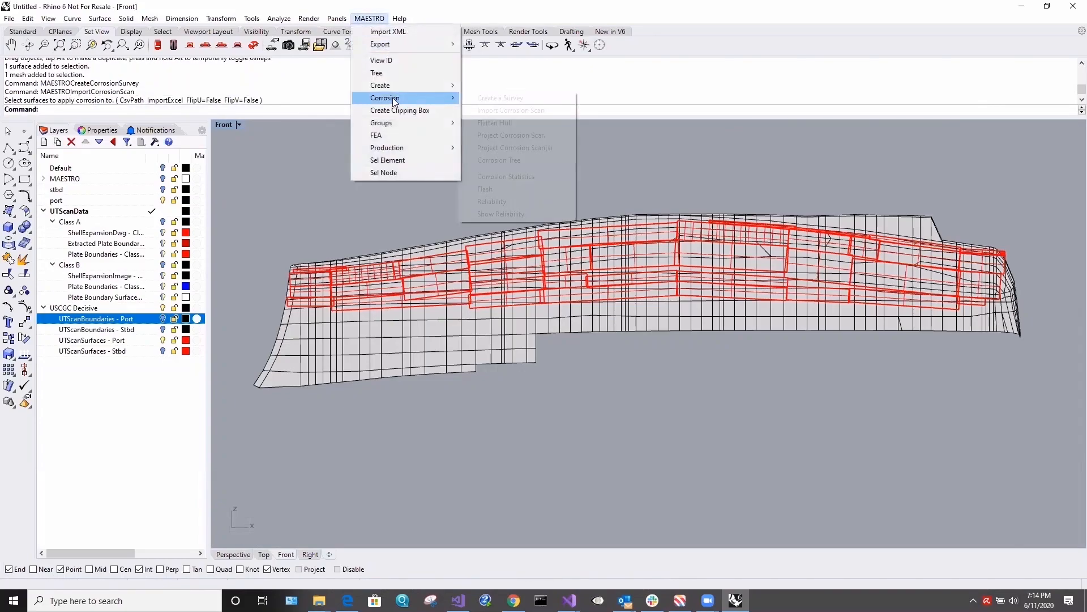
left_click(515, 111)
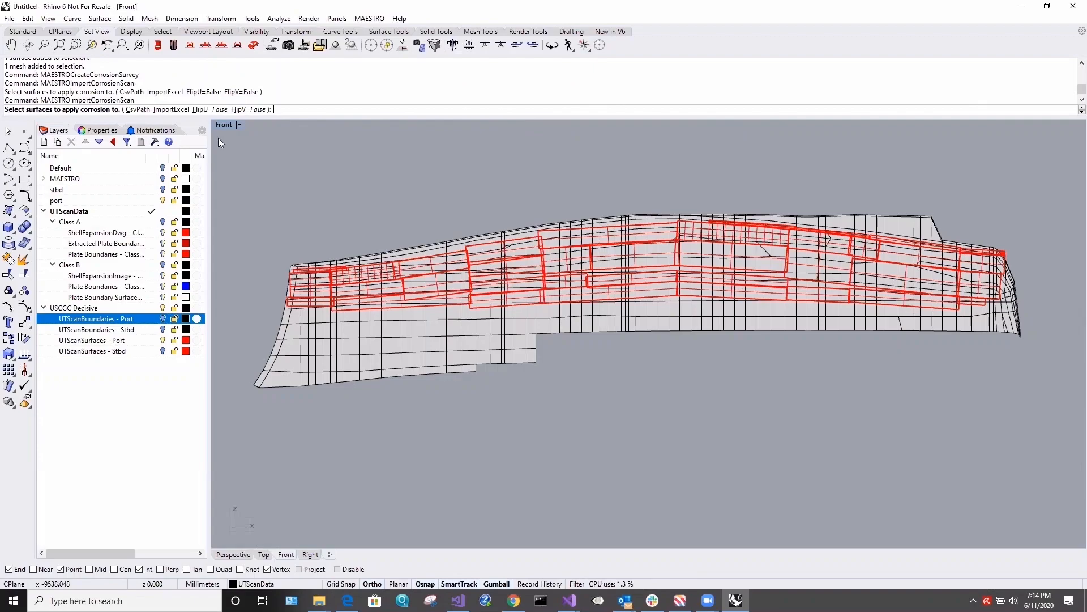
left_click(138, 109)
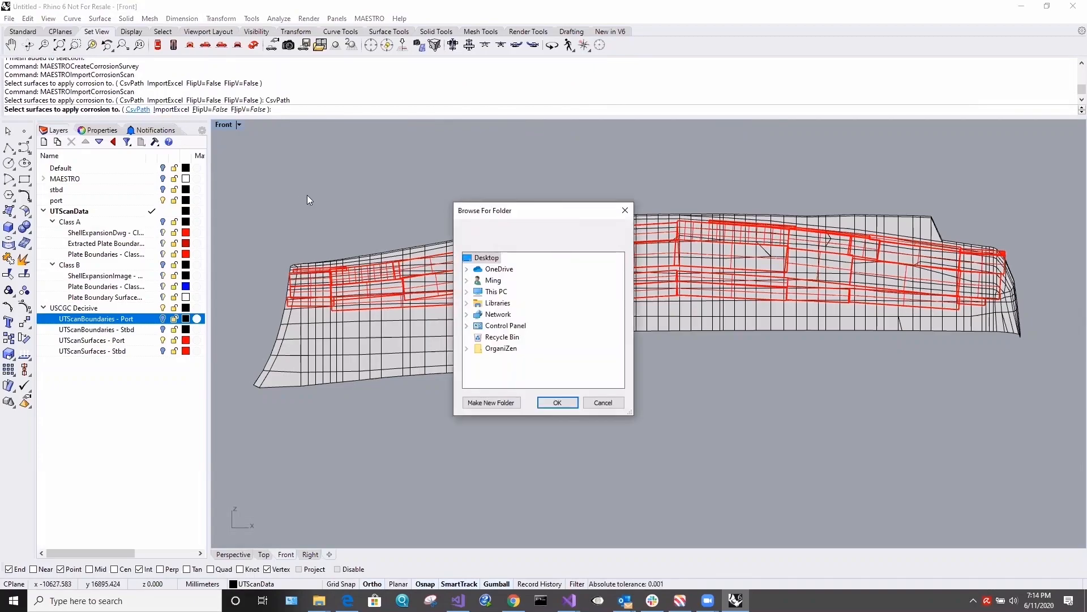
double_click(501, 292)
left_click_drag(618, 323, 618, 357)
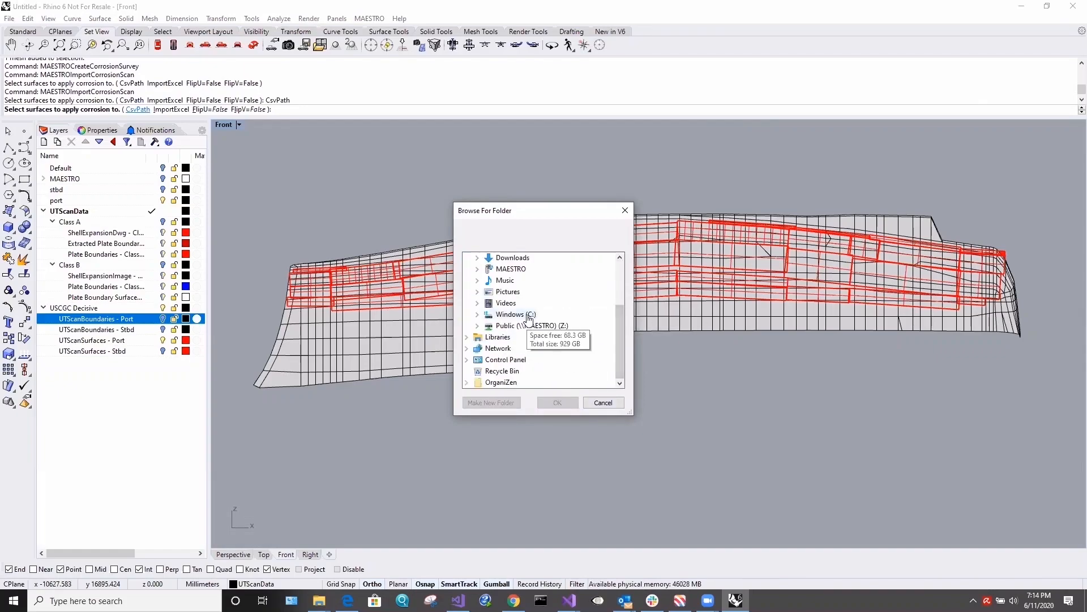
double_click(529, 317)
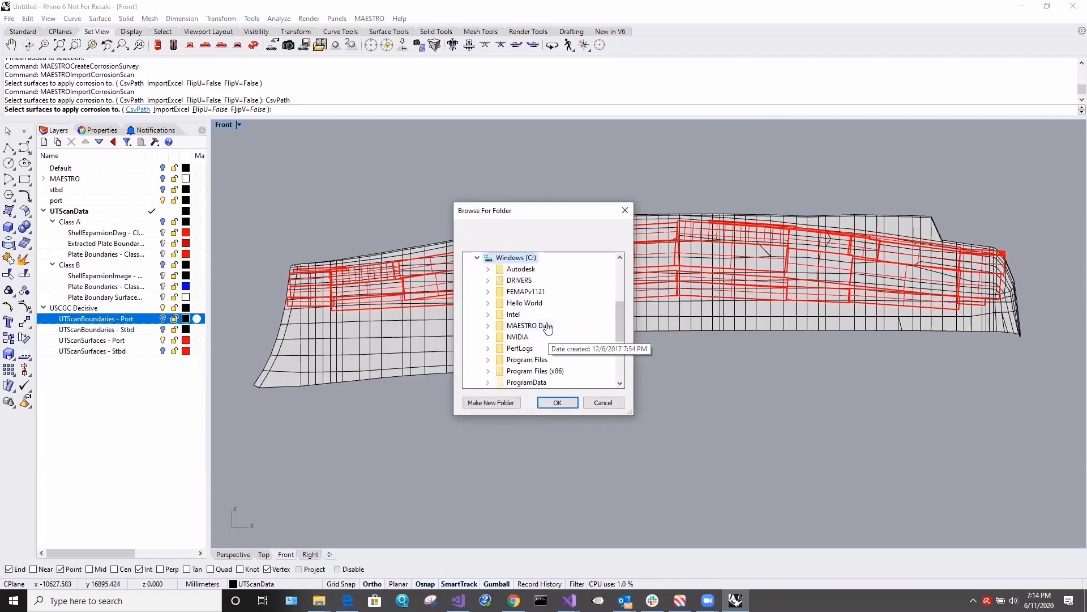
double_click(547, 326)
double_click(541, 348)
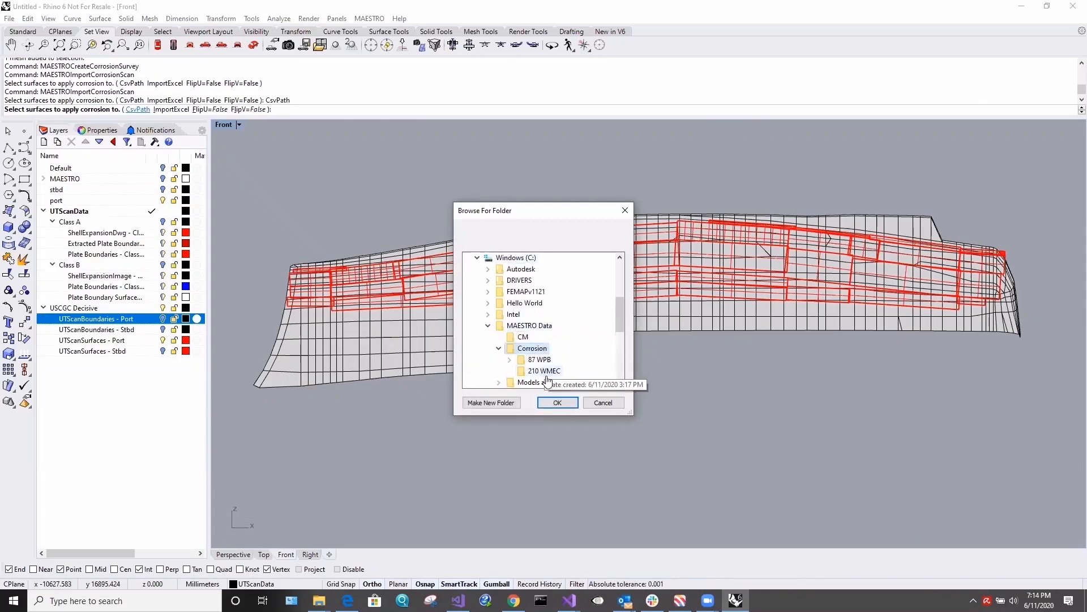
left_click(542, 371)
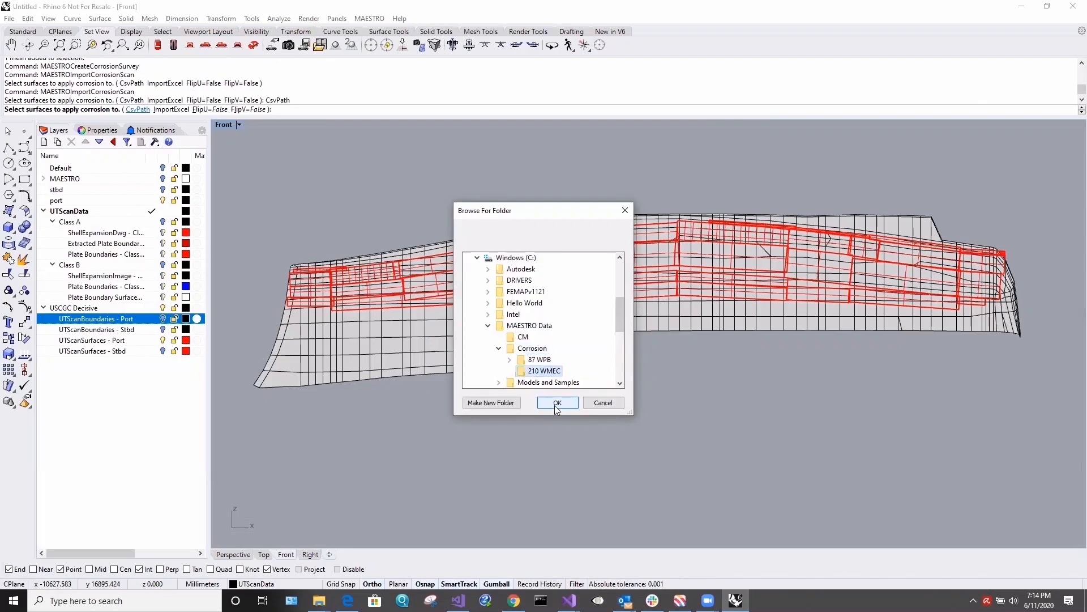
left_click(555, 404)
- Import the Excel file 4 DECISIVE 210 Datasheets port.xlsx and apply its corrosion data to all the port scan surfaces
left_click(301, 110)
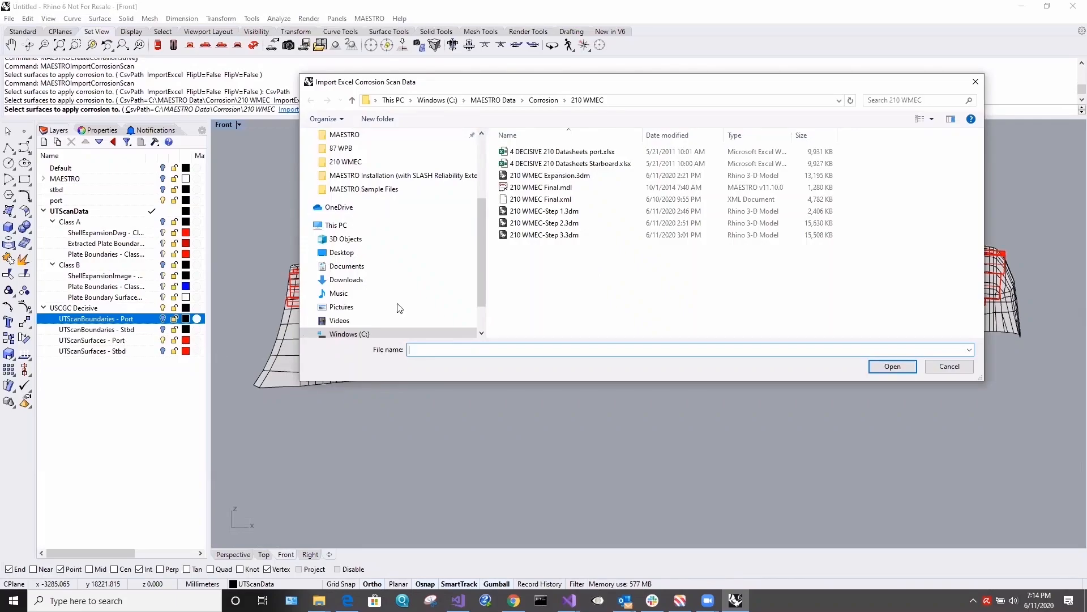
left_click(590, 156)
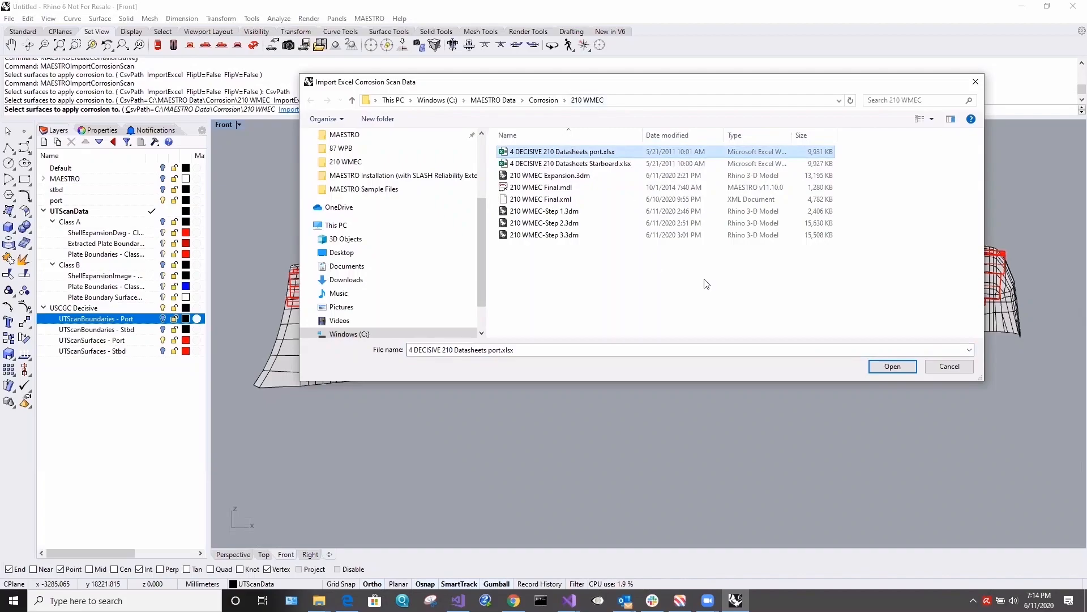
left_click(886, 368)
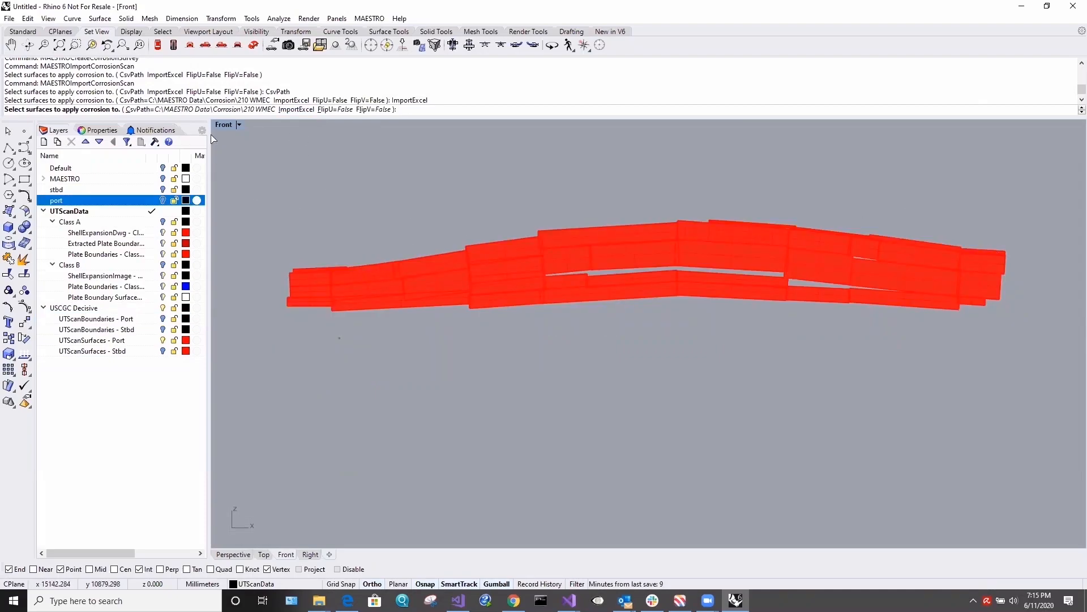
left_click_drag(1026, 200, 811, 400)
left_click_drag(734, 361, 276, 372)
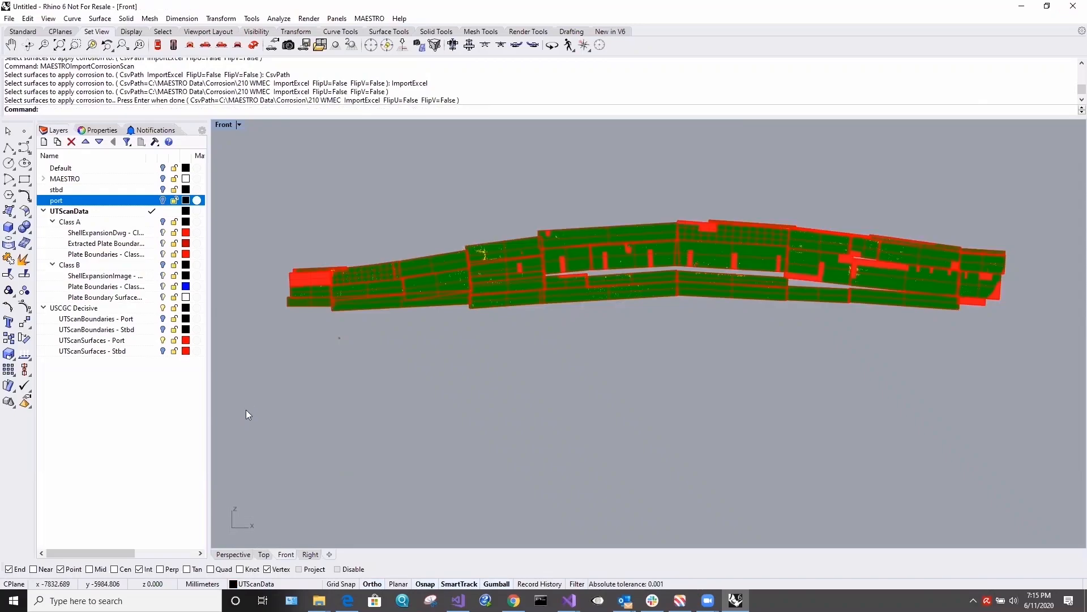
- Project all the port corrosion point clouds onto the port hull mesh, using Inches as the thickness units
left_click(381, 19)
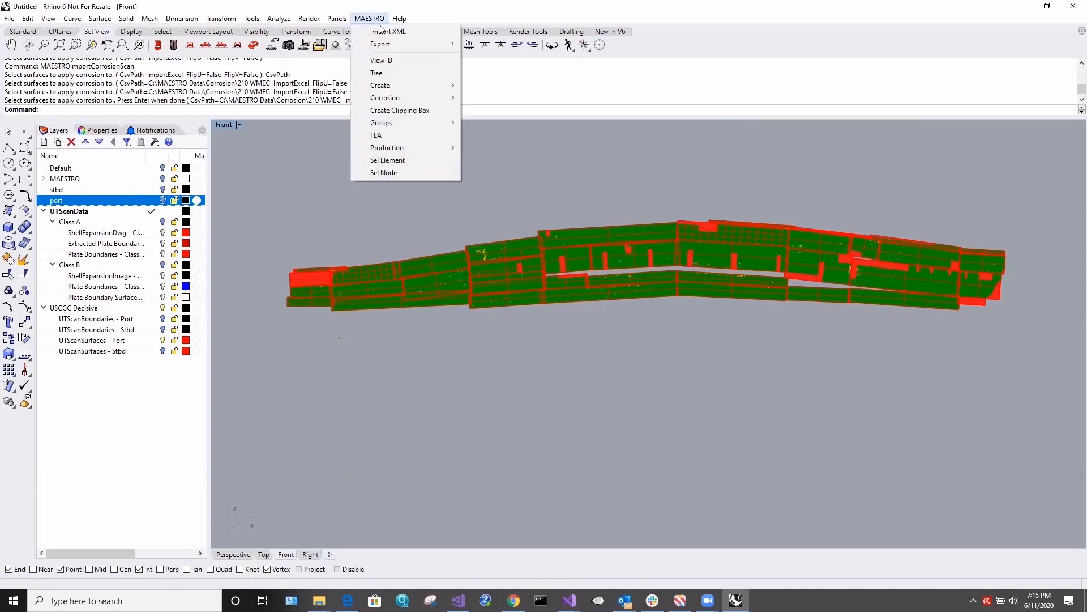
mouse_move(405, 101)
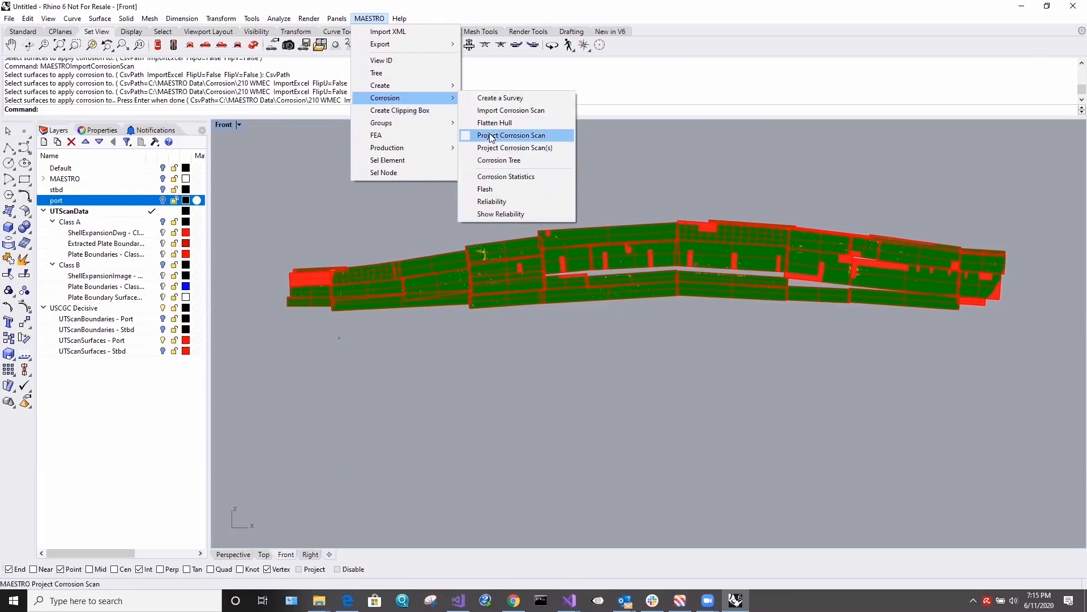
left_click(492, 136)
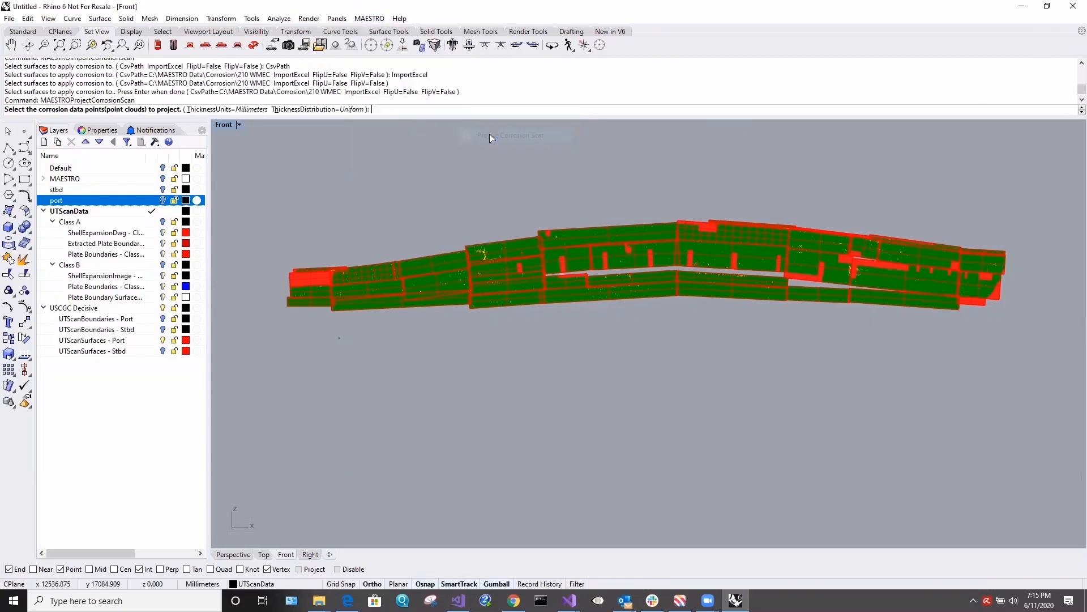
left_click(227, 110)
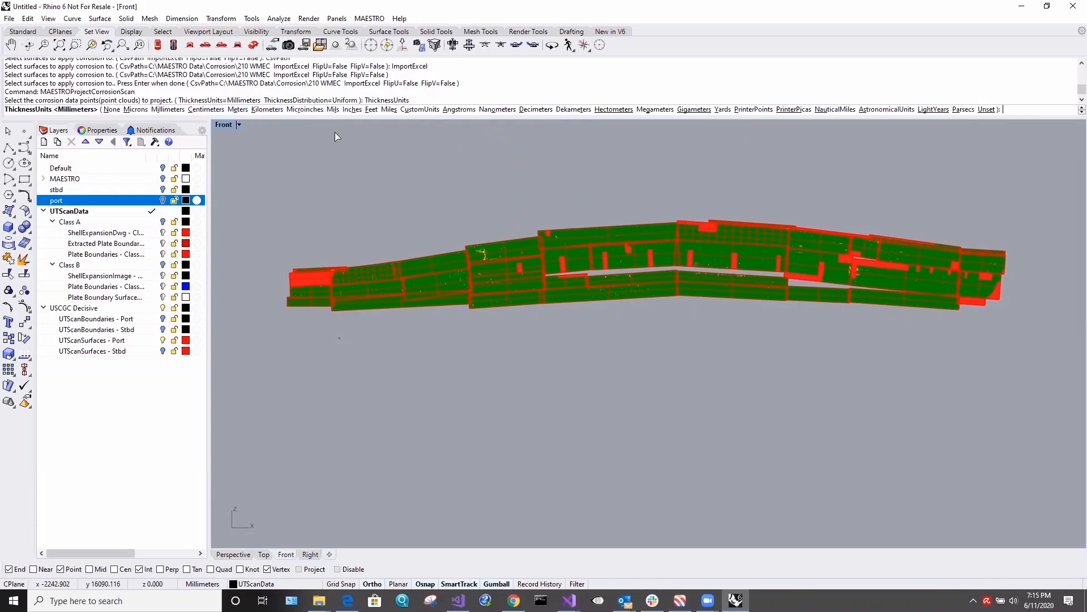
left_click(352, 110)
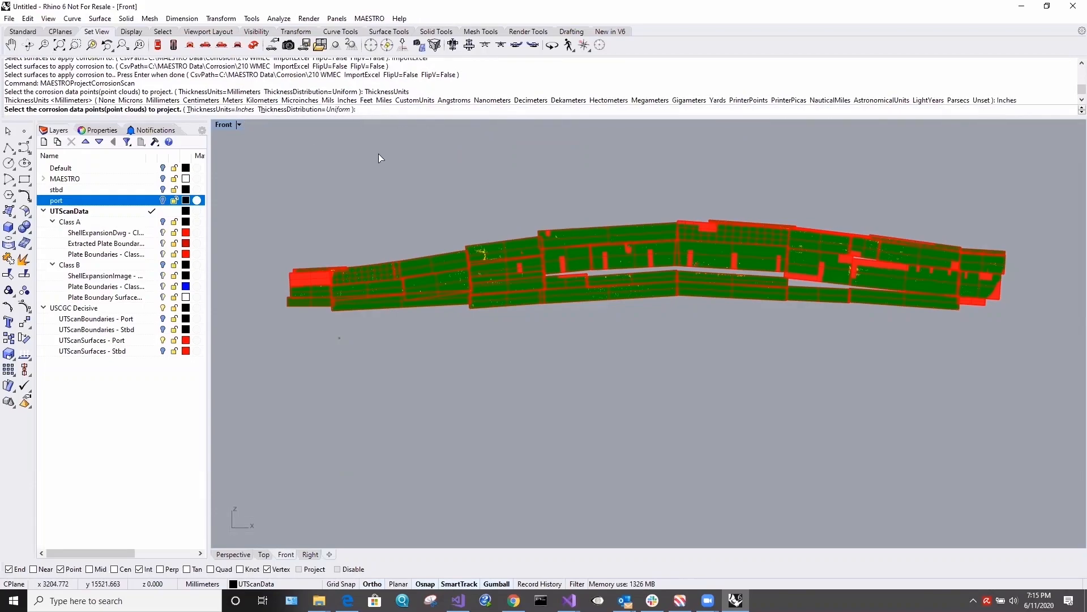
left_click_drag(1023, 209, 277, 366)
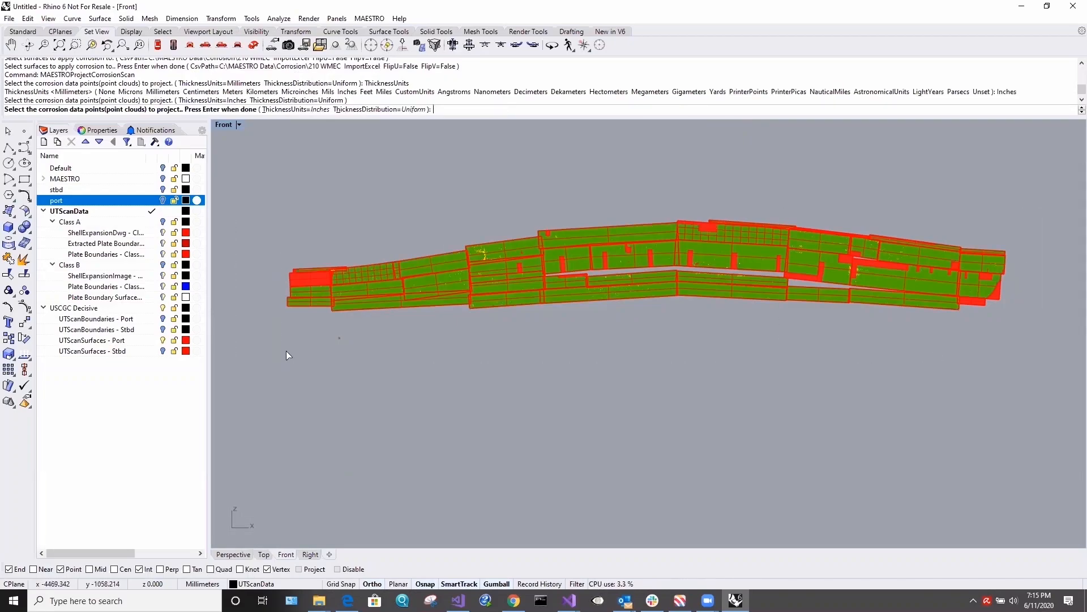
key("Return")
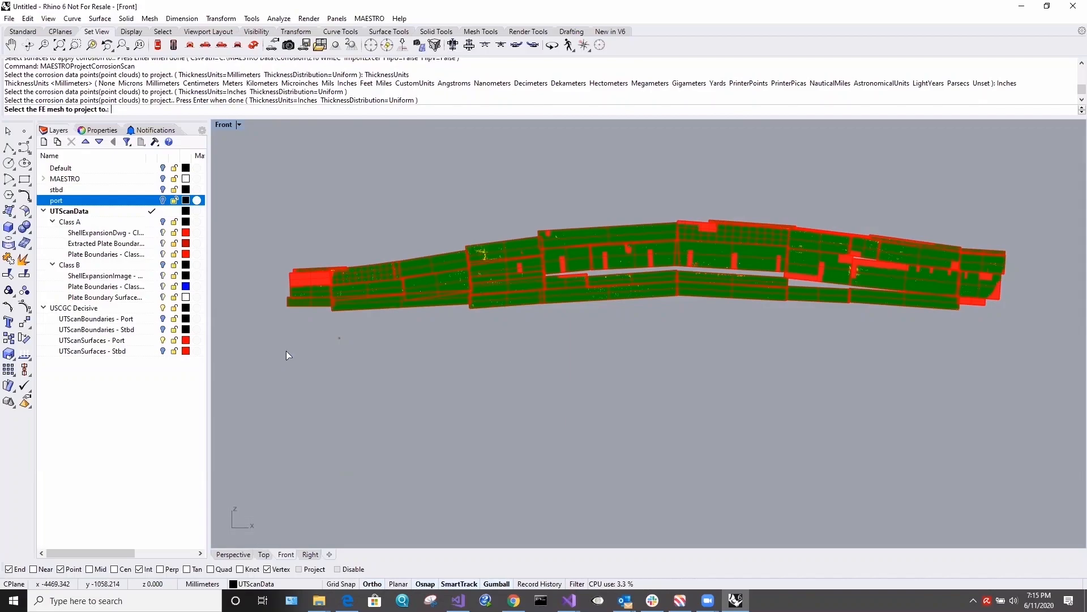
left_click(164, 200)
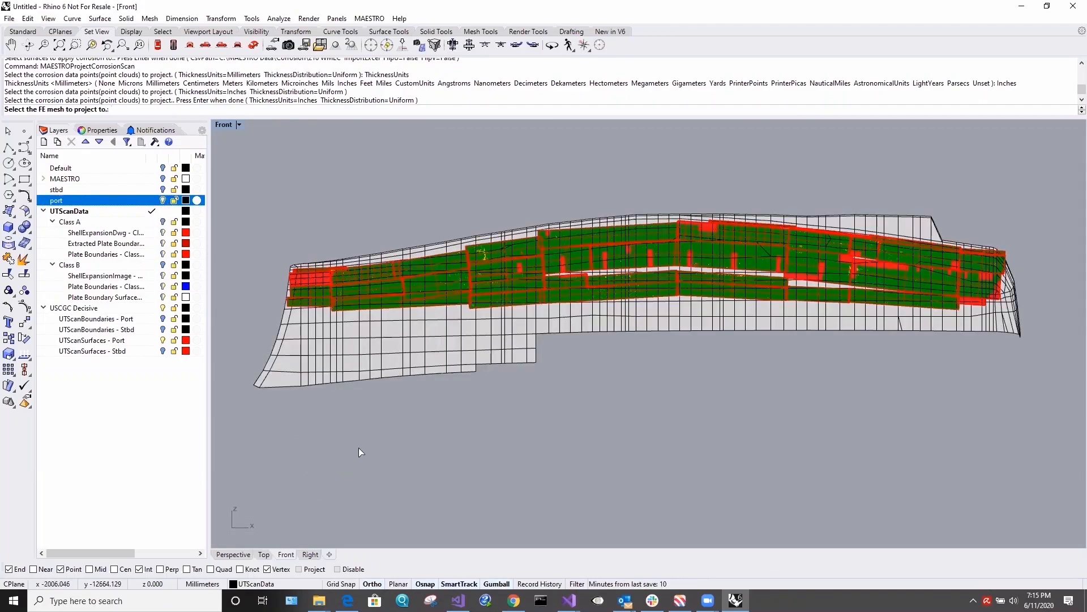
left_click(378, 373)
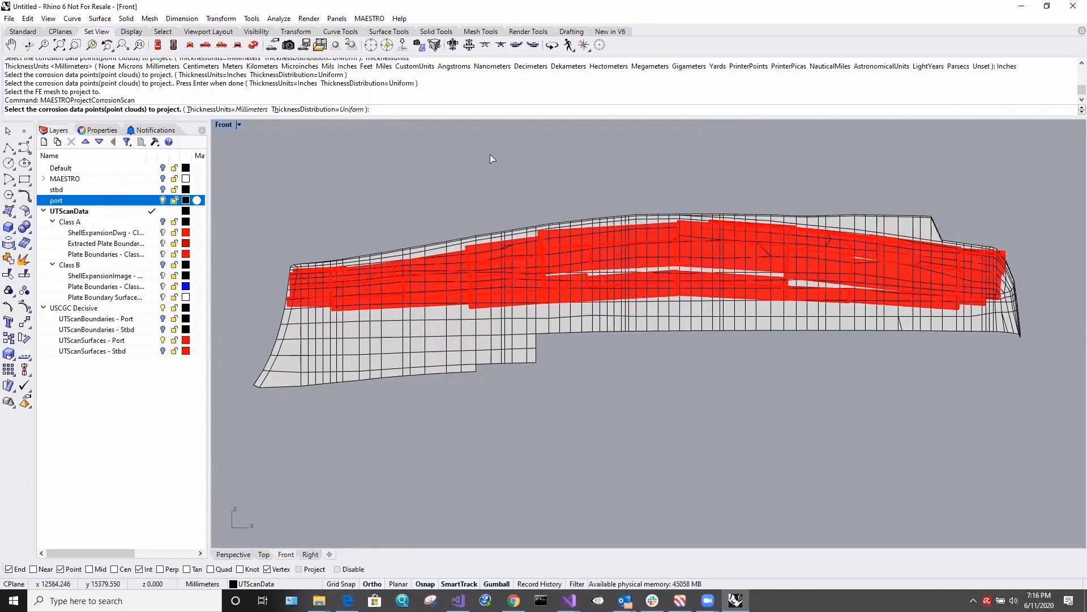
key("Escape")
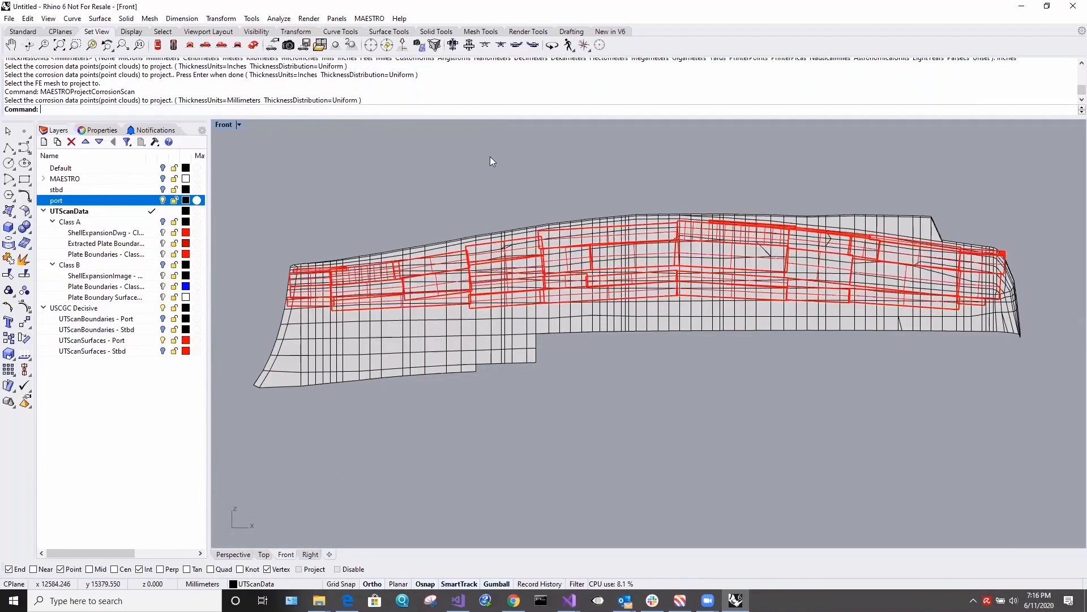
- Hide the port and UTScanSurfaces - Port layers and show the UTScanSurfaces - Stbd and stbd layers instead
left_click(163, 200)
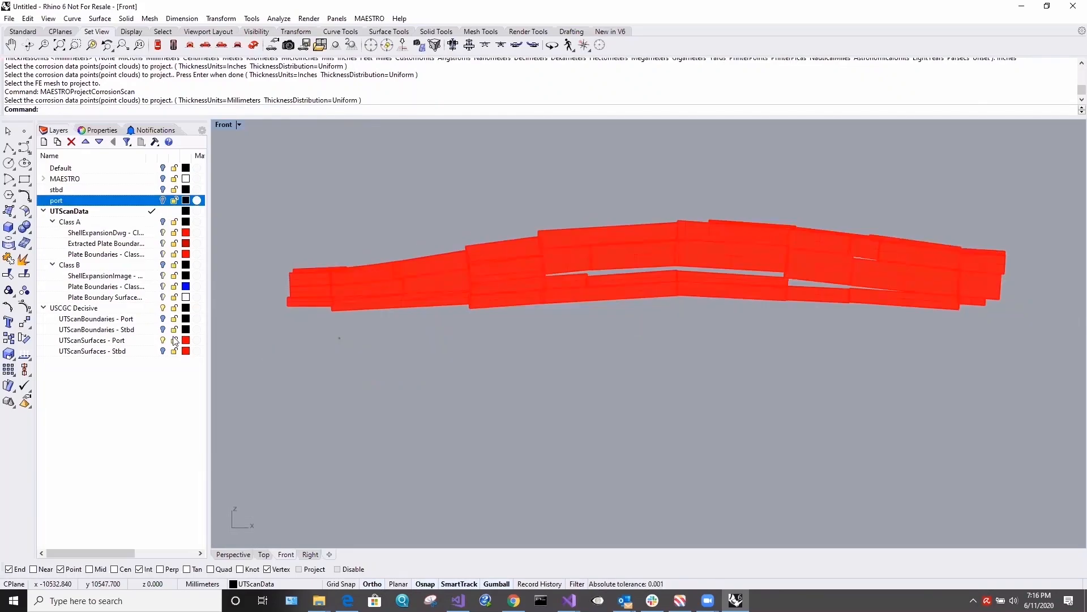
left_click(163, 340)
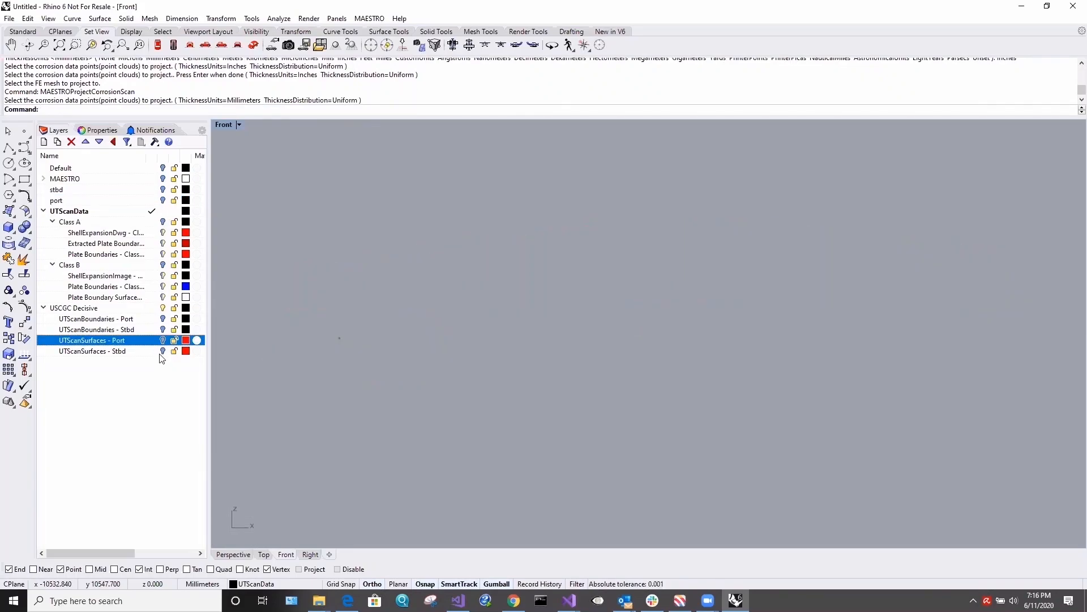
left_click(163, 351)
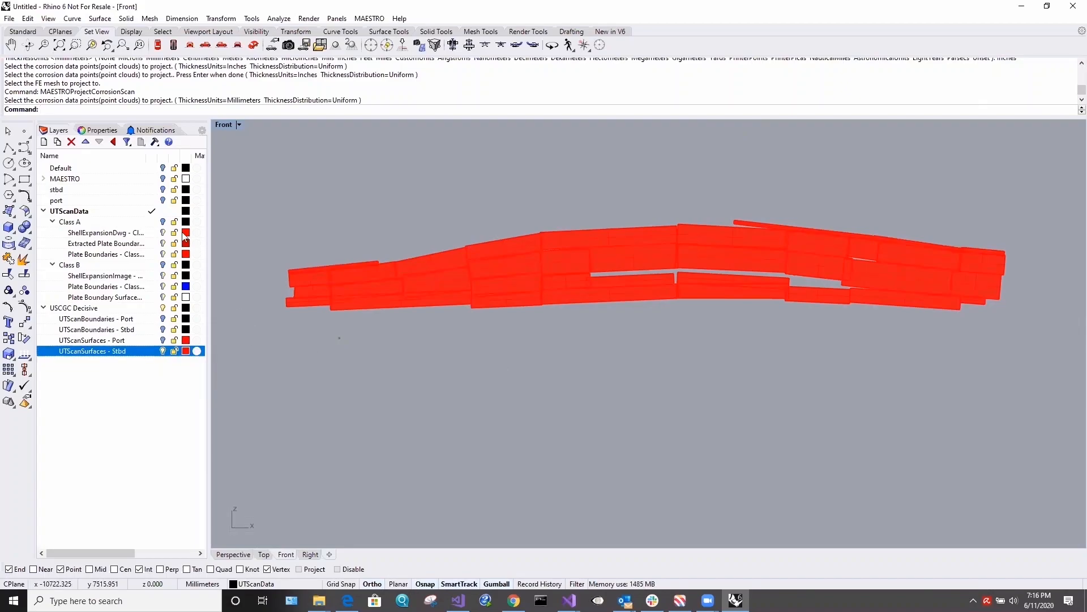
left_click(163, 190)
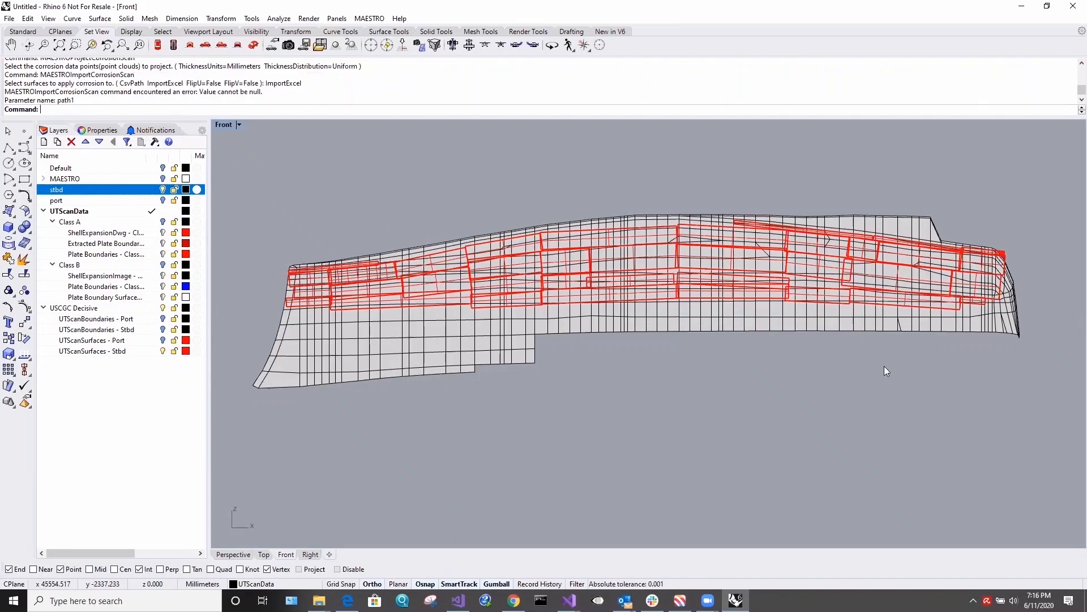
- Start another corrosion scan import and set its CSV path to the folder C:\MAESTRO Data\Corrosion\210 WMEC
left_click(378, 21)
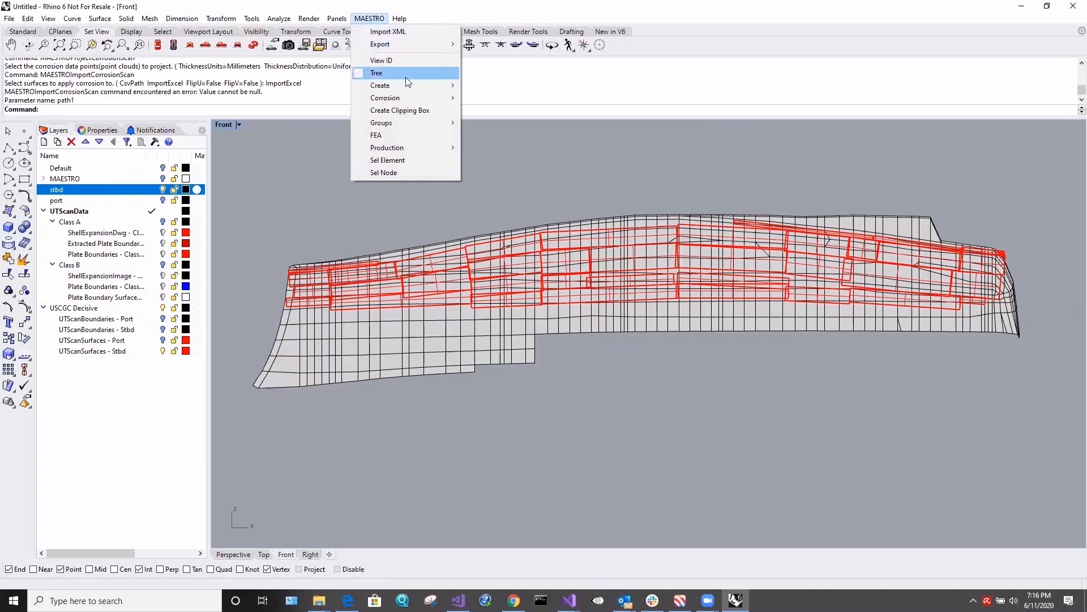
mouse_move(409, 97)
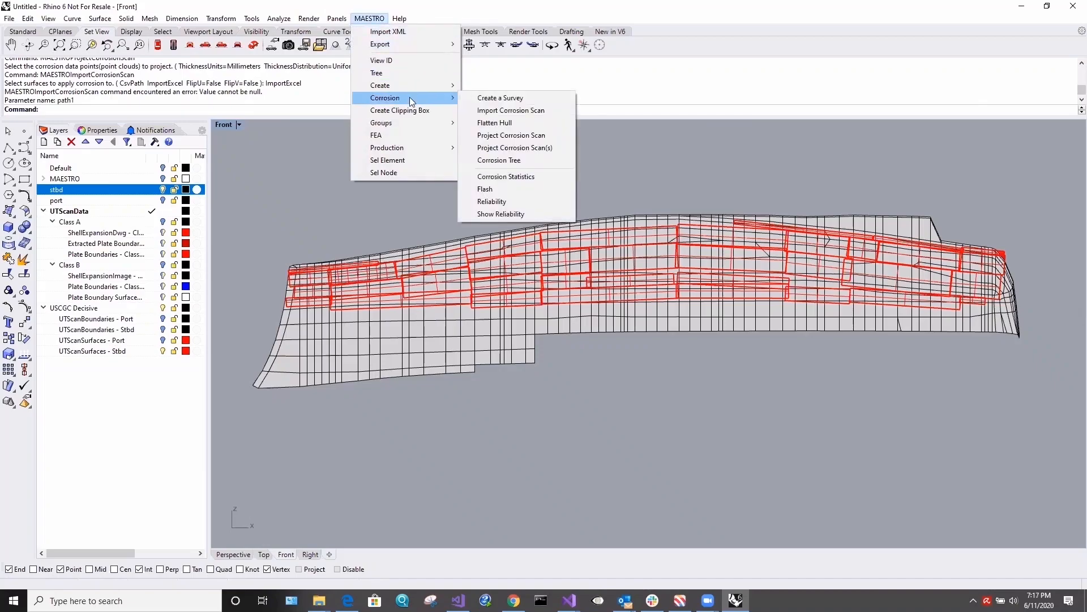
left_click(518, 112)
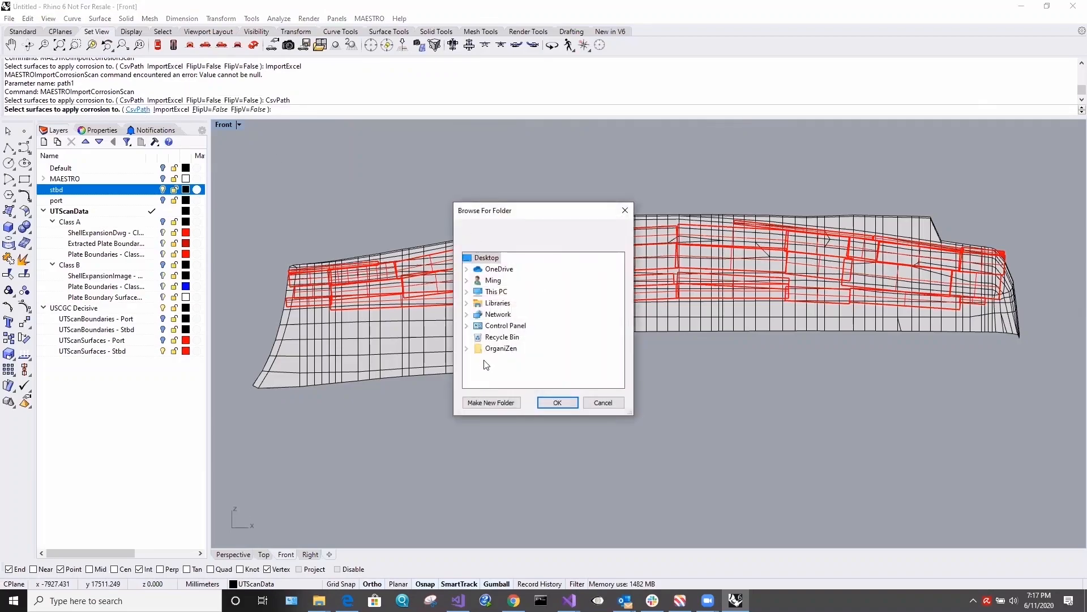
double_click(496, 291)
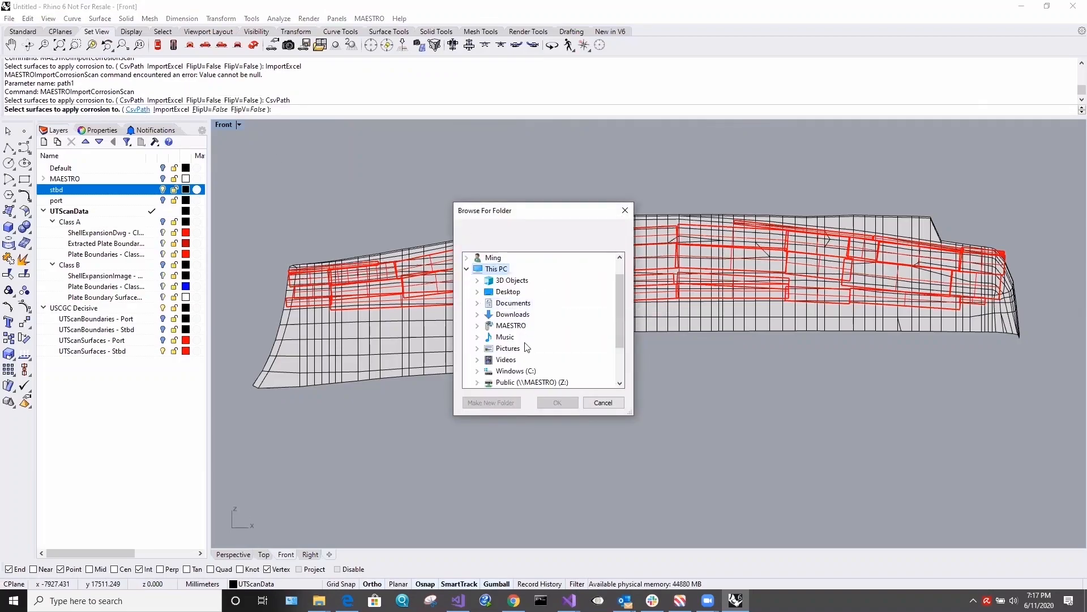
double_click(523, 371)
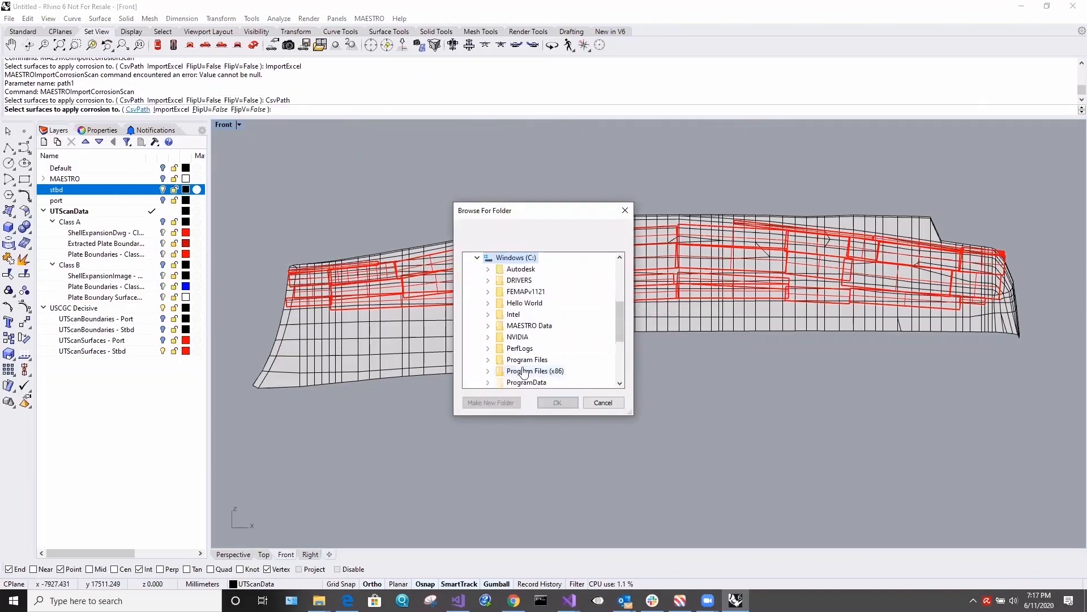
double_click(529, 325)
double_click(533, 348)
left_click(542, 370)
left_click(558, 402)
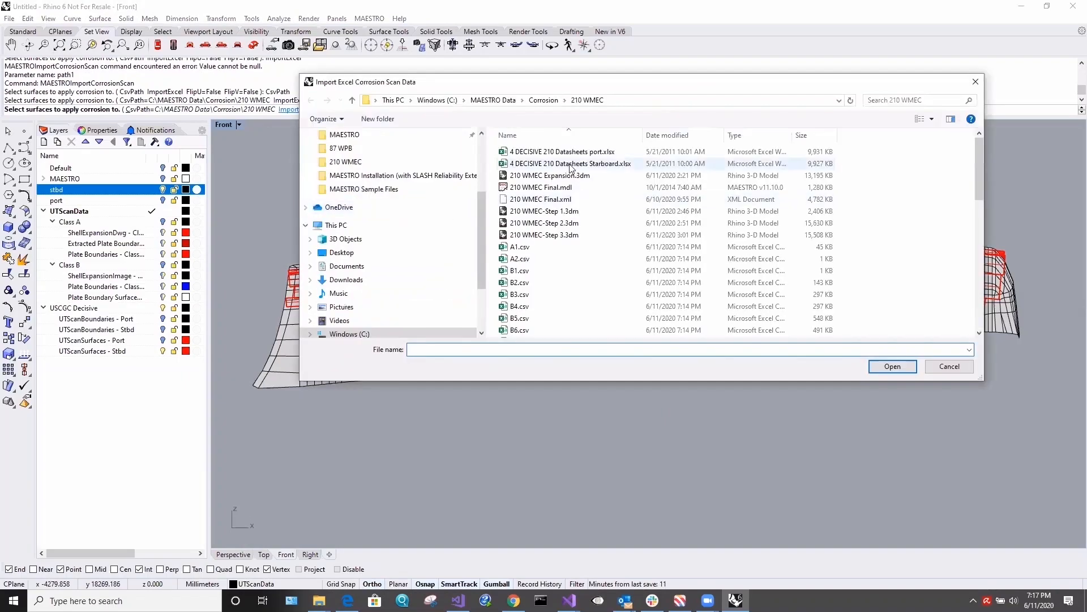
- Import the Excel file 4 DECISIVE 210 Datasheets Starboard.xlsx and apply its corrosion data to all the starboard scan surfaces
left_click(570, 164)
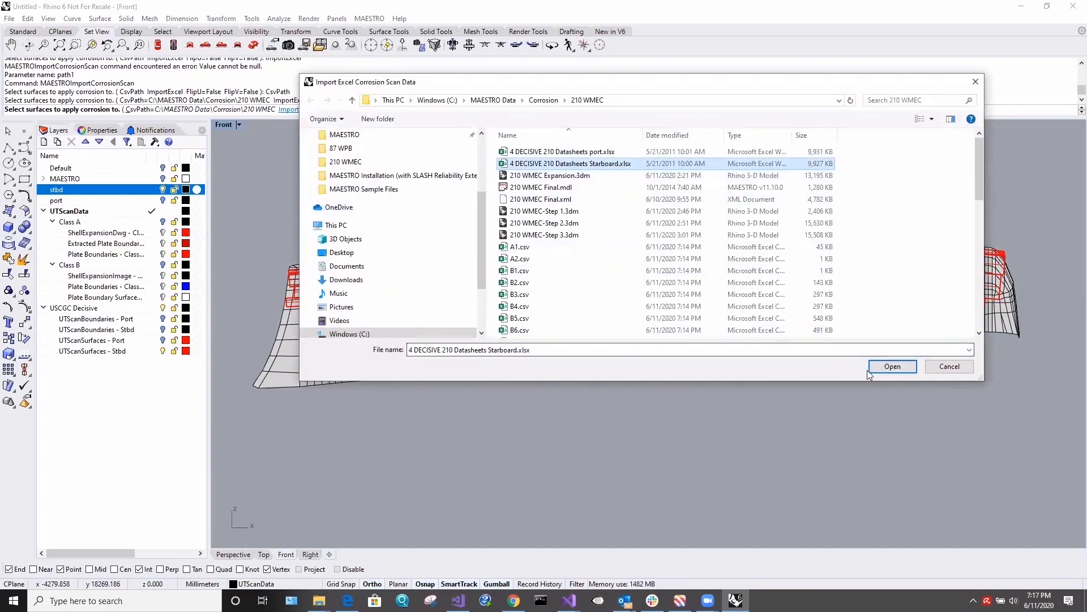
left_click(892, 366)
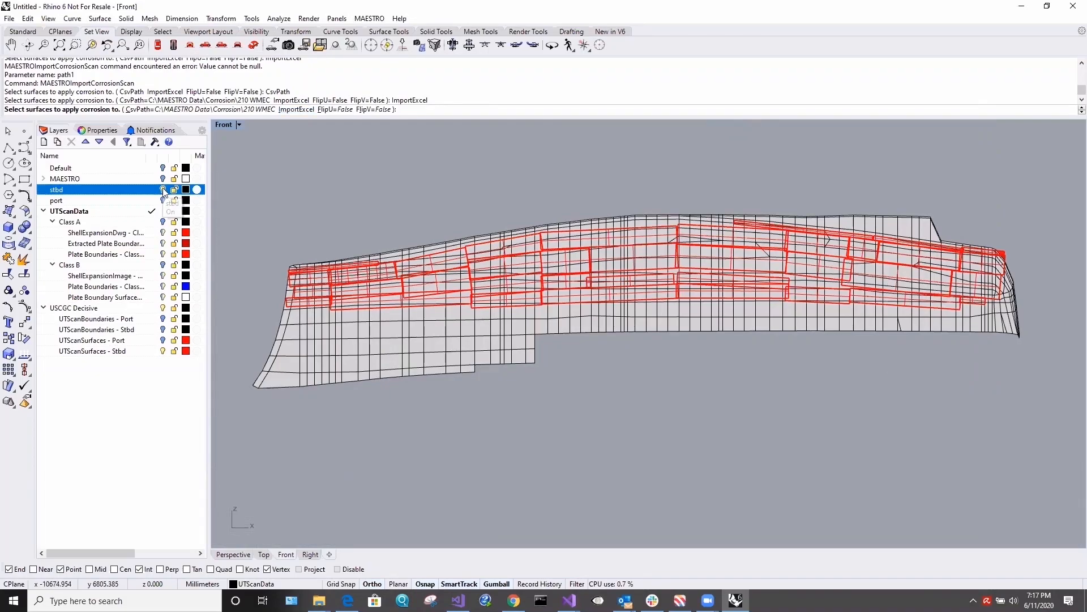
left_click_drag(1036, 213, 269, 378)
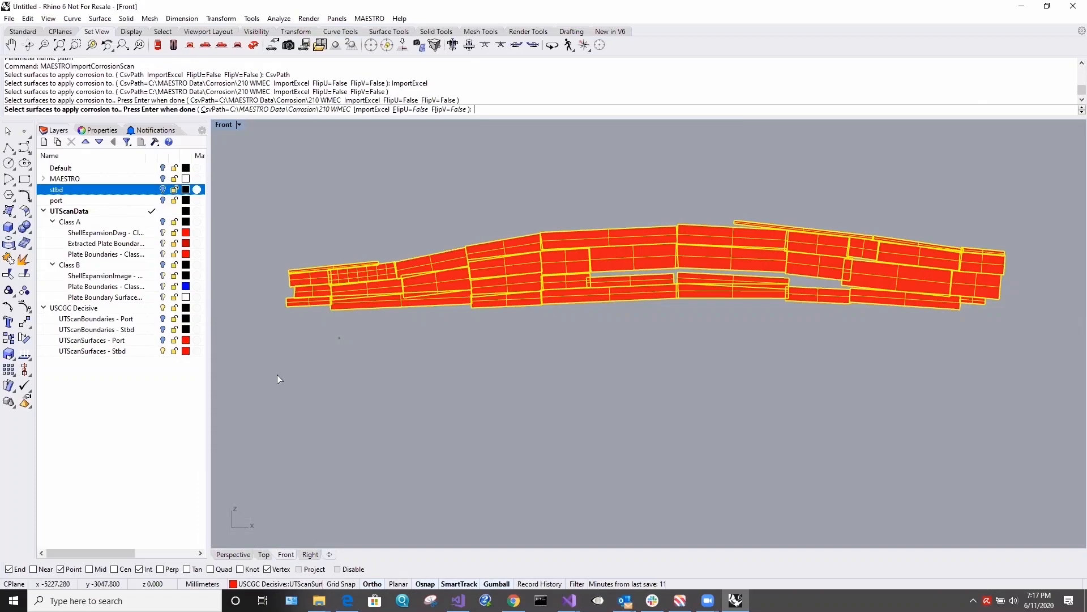
key("Return")
- Project all the starboard corrosion point clouds onto the stbd hull mesh, using Inches as the thickness units
left_click(368, 19)
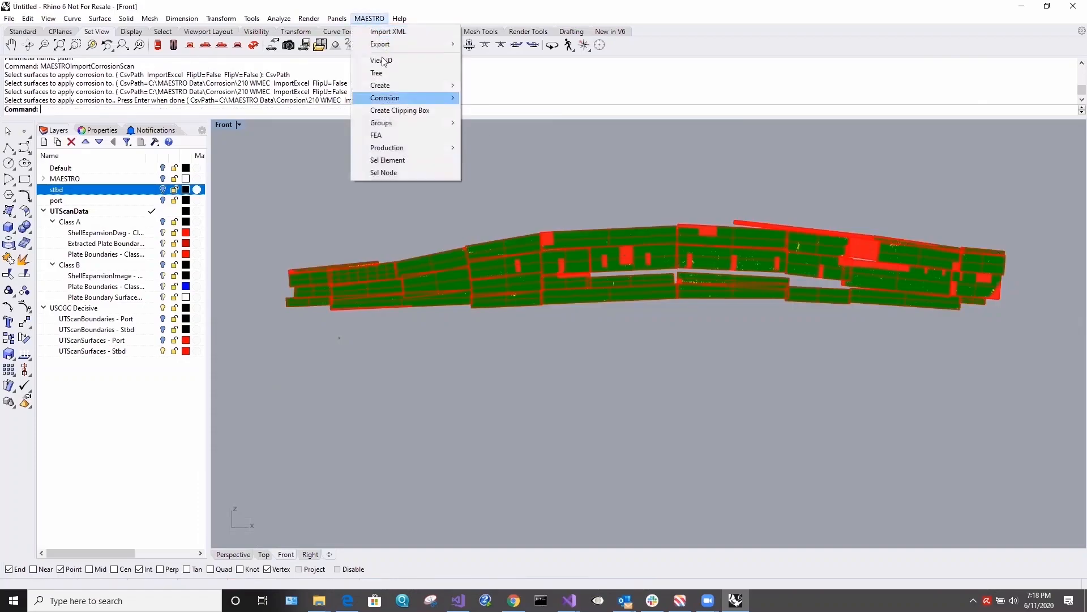
mouse_move(381, 96)
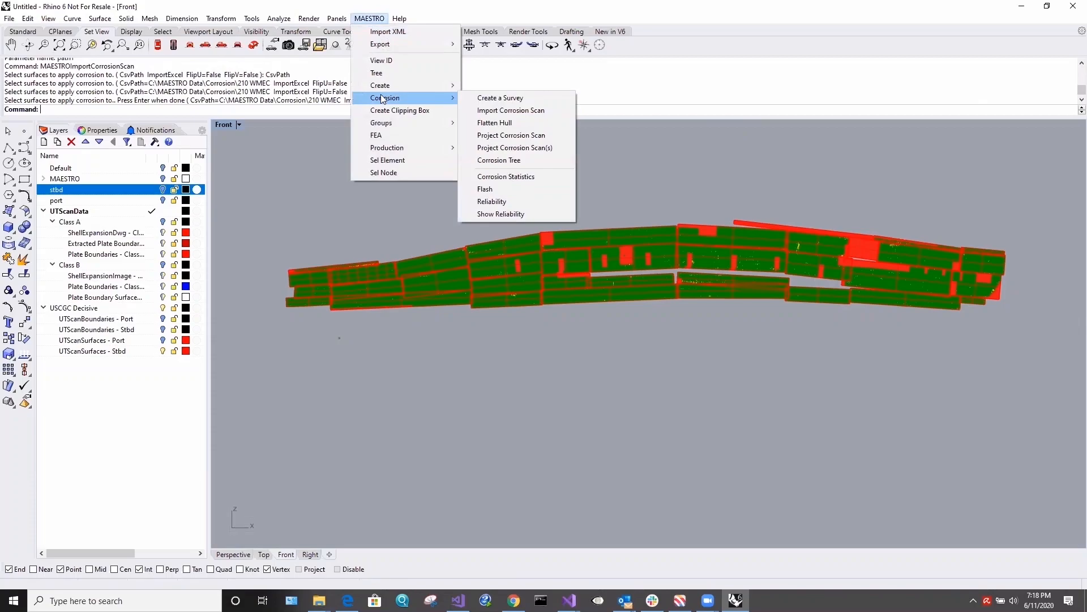
left_click(548, 135)
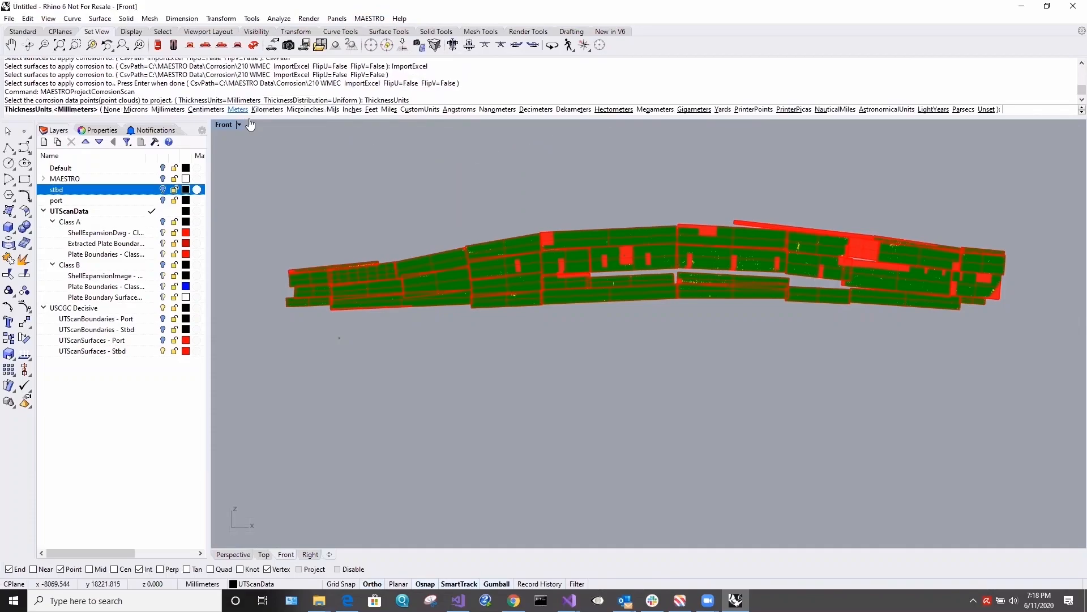
left_click(352, 109)
left_click_drag(1026, 216, 275, 362)
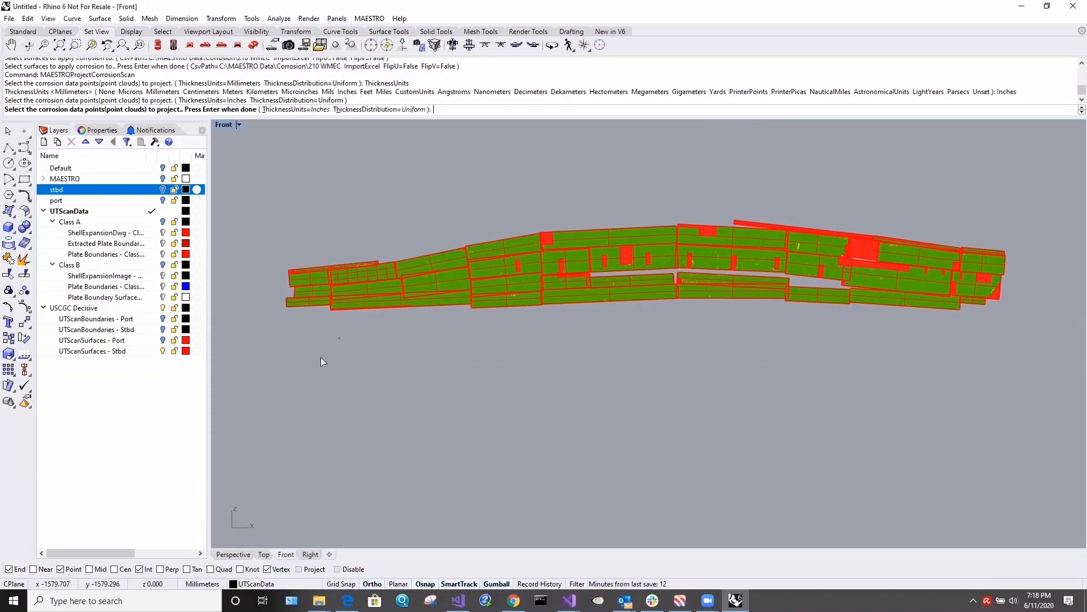
key("Return")
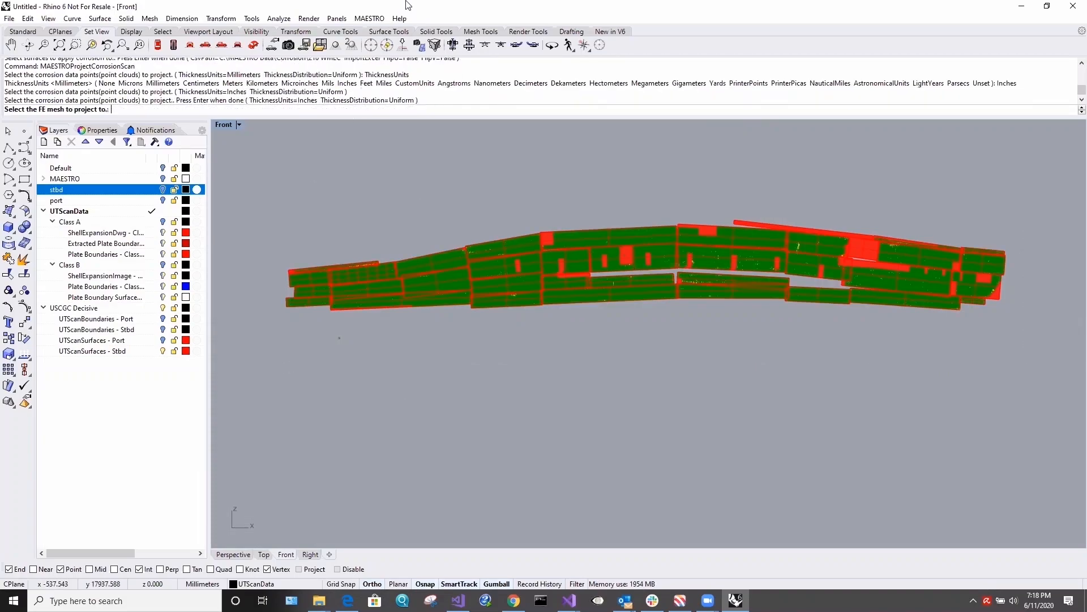
left_click(163, 189)
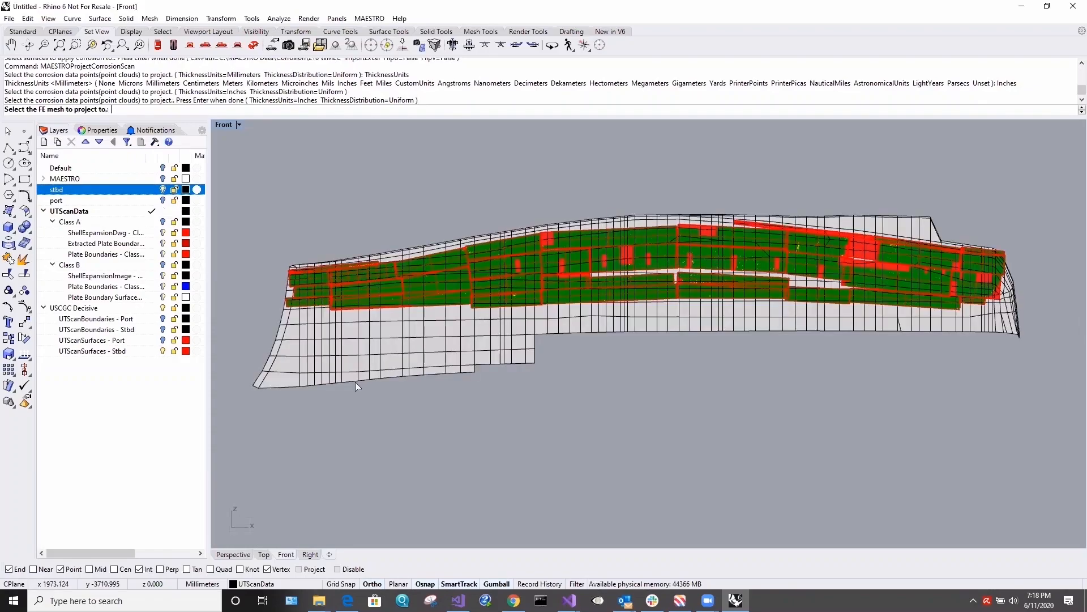
left_click(358, 382)
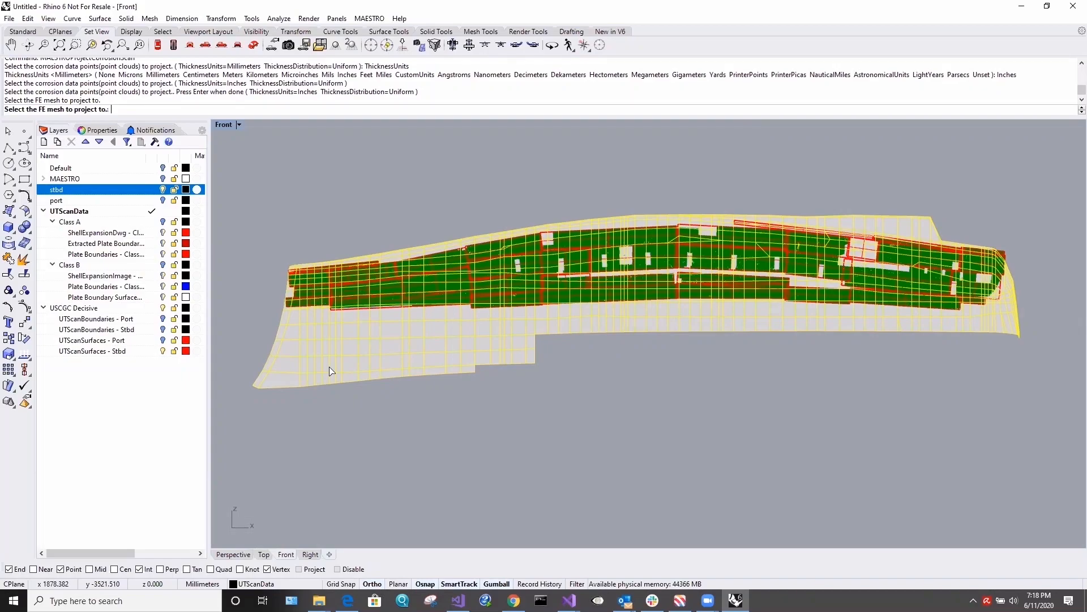
key("Return")
key("Return")
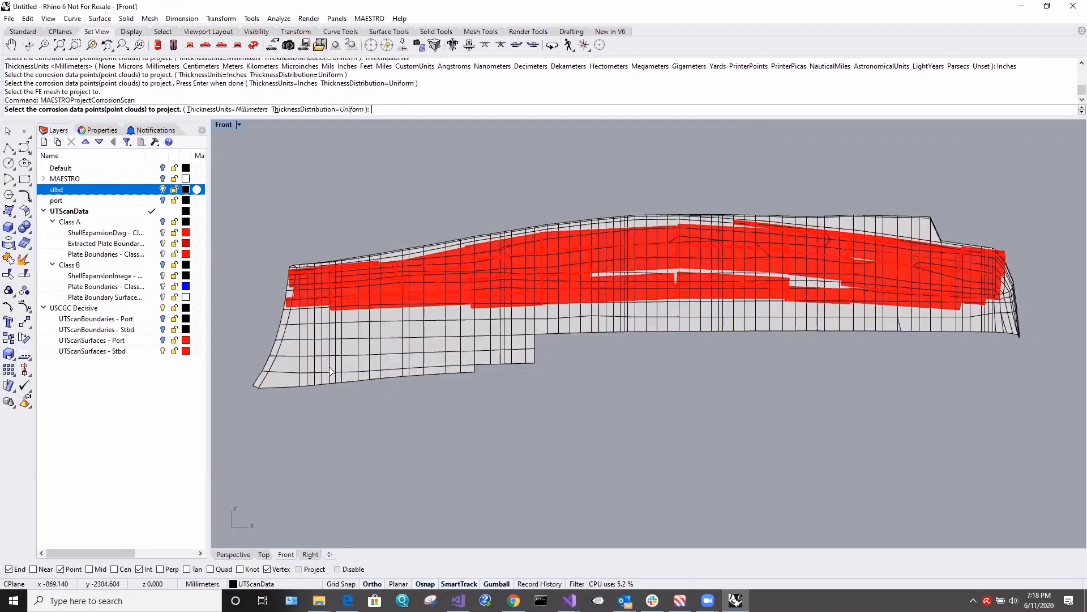
key("Escape")
- Open the MAESTRO groups manager and inspect the port and starboard corrosion groups
left_click(369, 18)
mouse_move(421, 123)
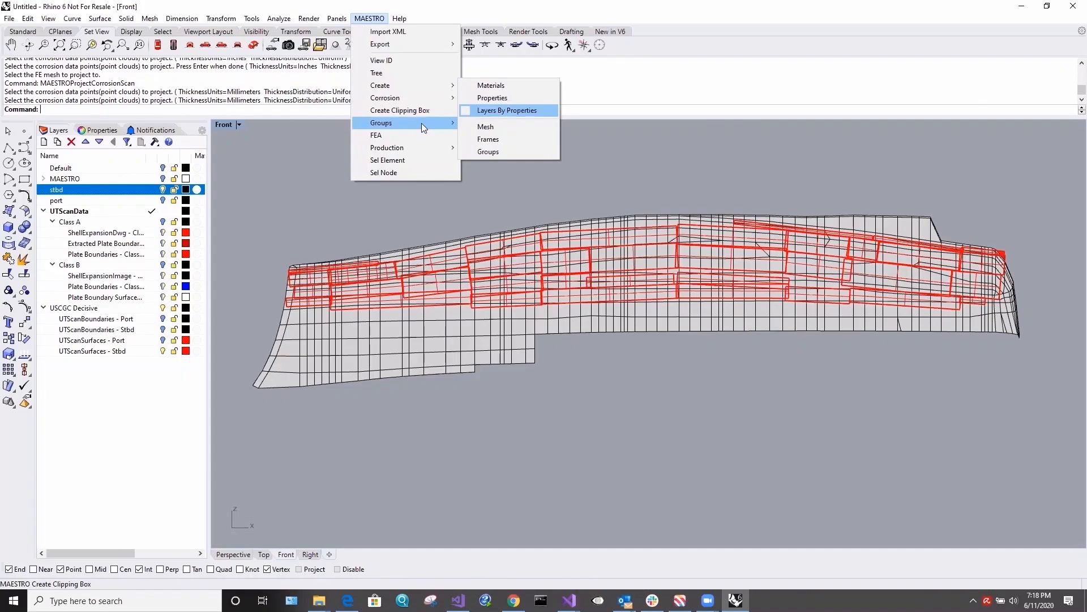
left_click(477, 120)
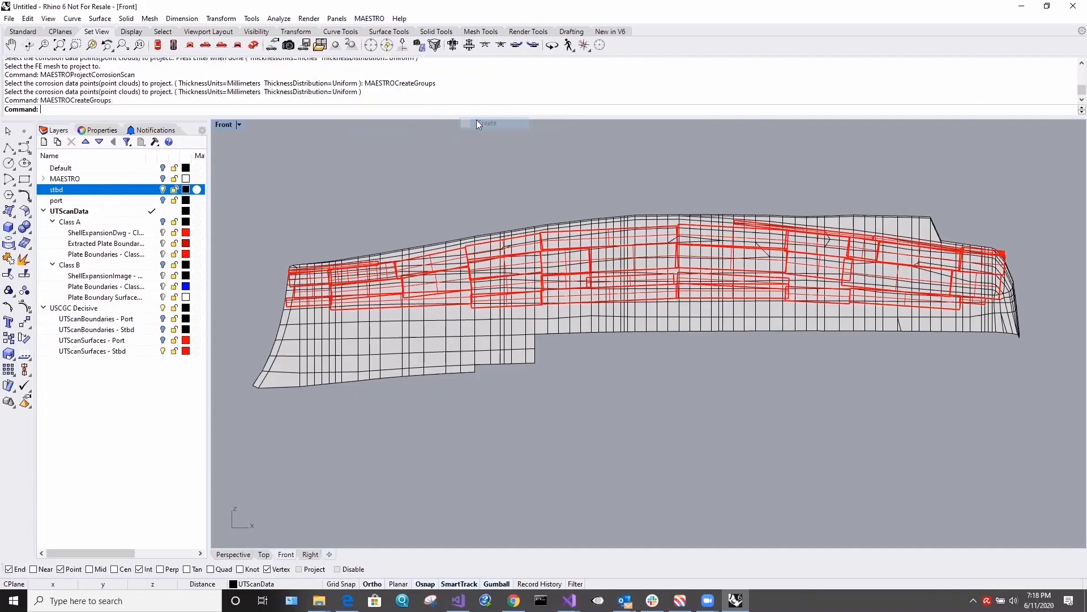
left_click(113, 68)
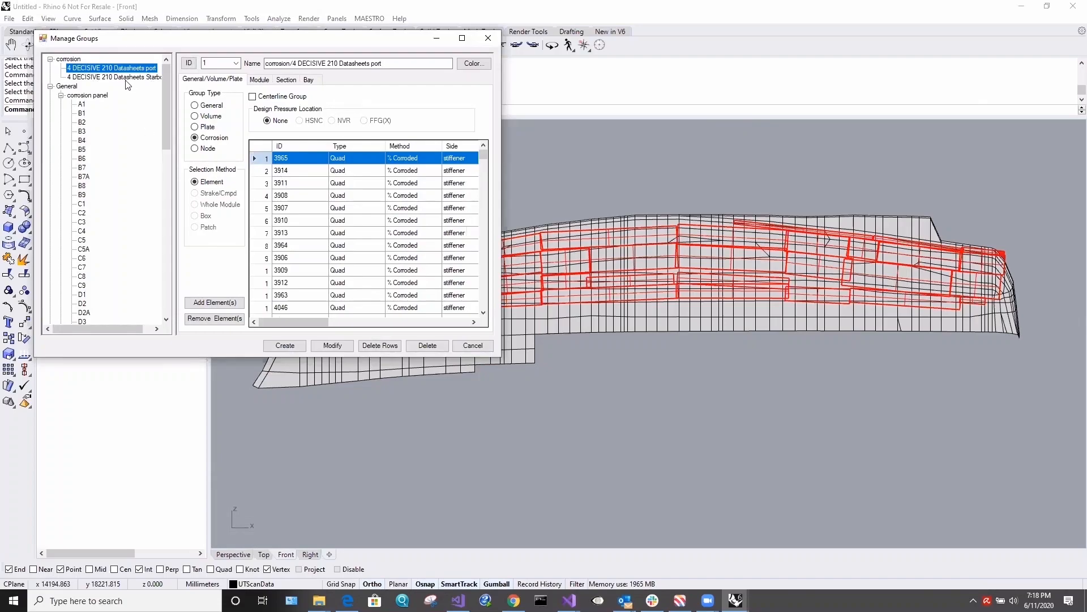
left_click(136, 78)
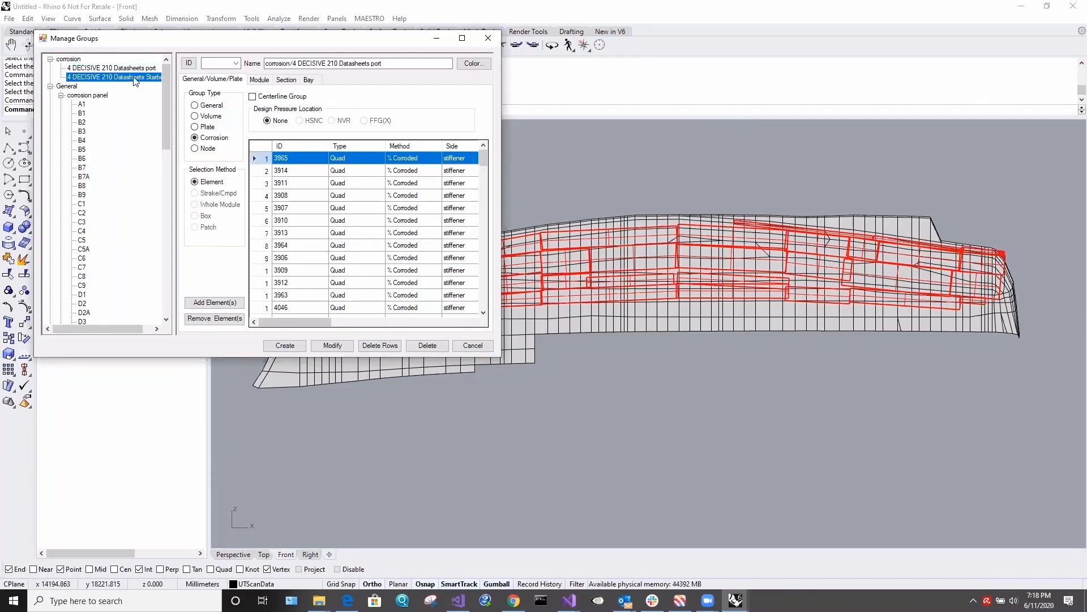
- Switch to the four-viewport layout, hiding the stbd and UTScanSurfaces - Stbd layers and showing the MAESTRO layer
left_click_drag(279, 41, 117, 252)
double_click(225, 125)
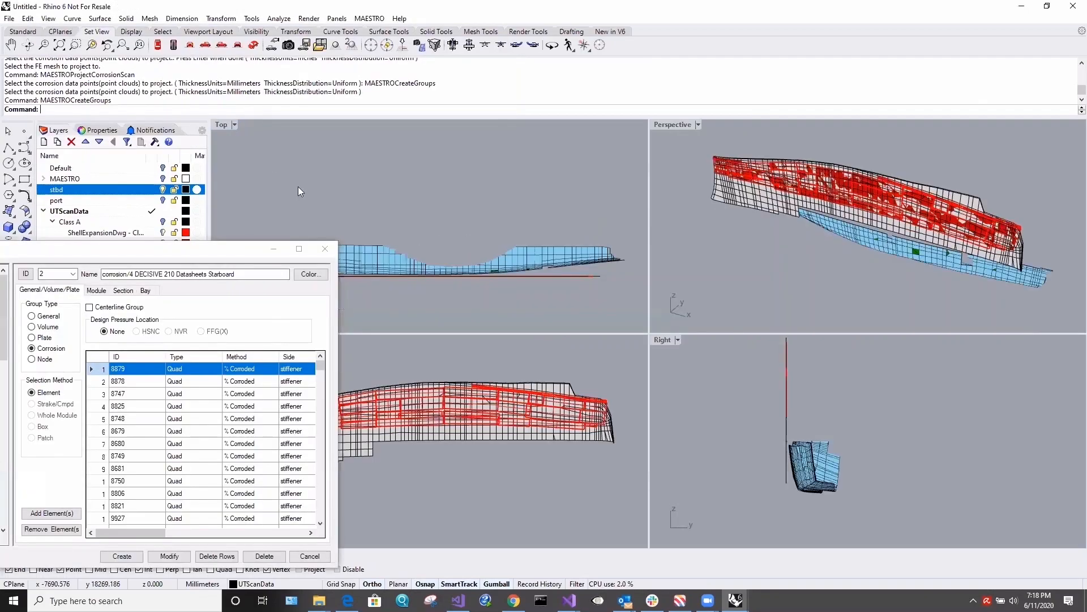
left_click_drag(206, 252, 568, 8)
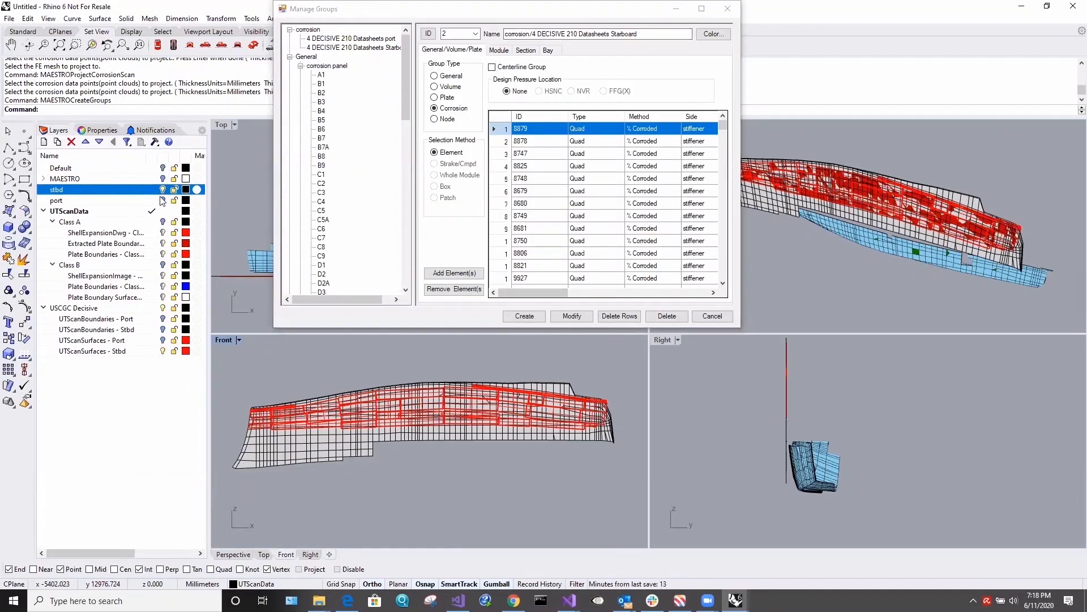
left_click(162, 351)
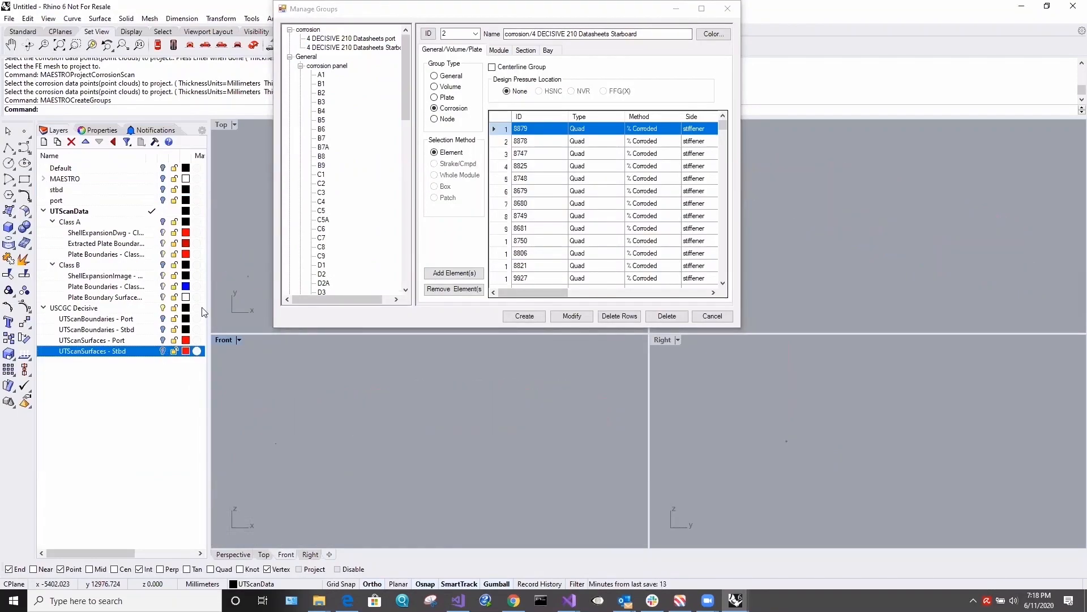
left_click(164, 179)
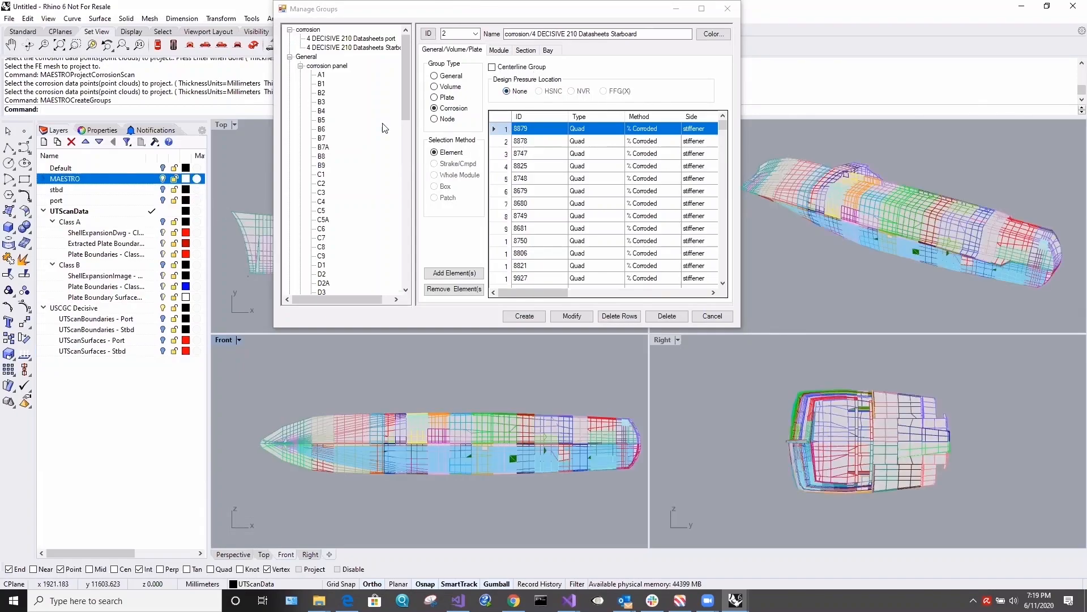
- View the corrosion thickness colours of the starboard and port corrosion groups on the full hull model, and close the groups manager
right_click(543, 183)
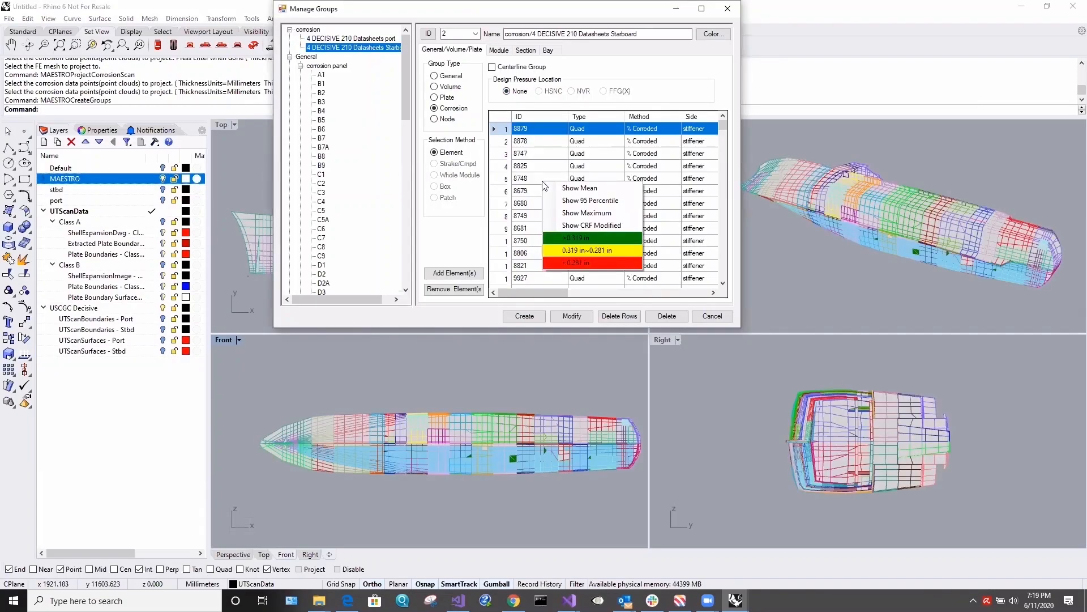
left_click(583, 196)
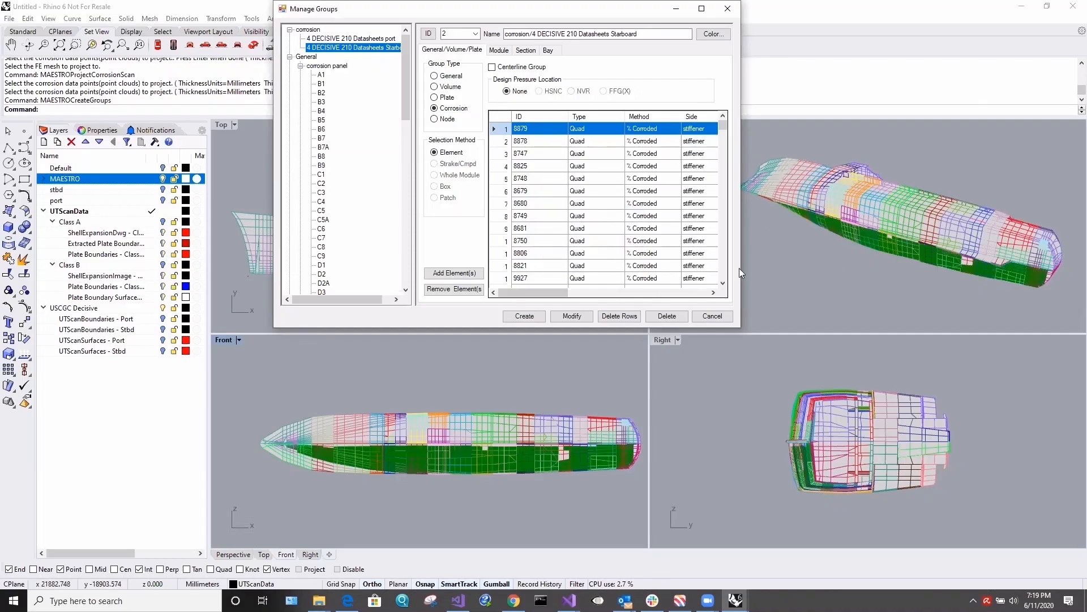
left_click(372, 38)
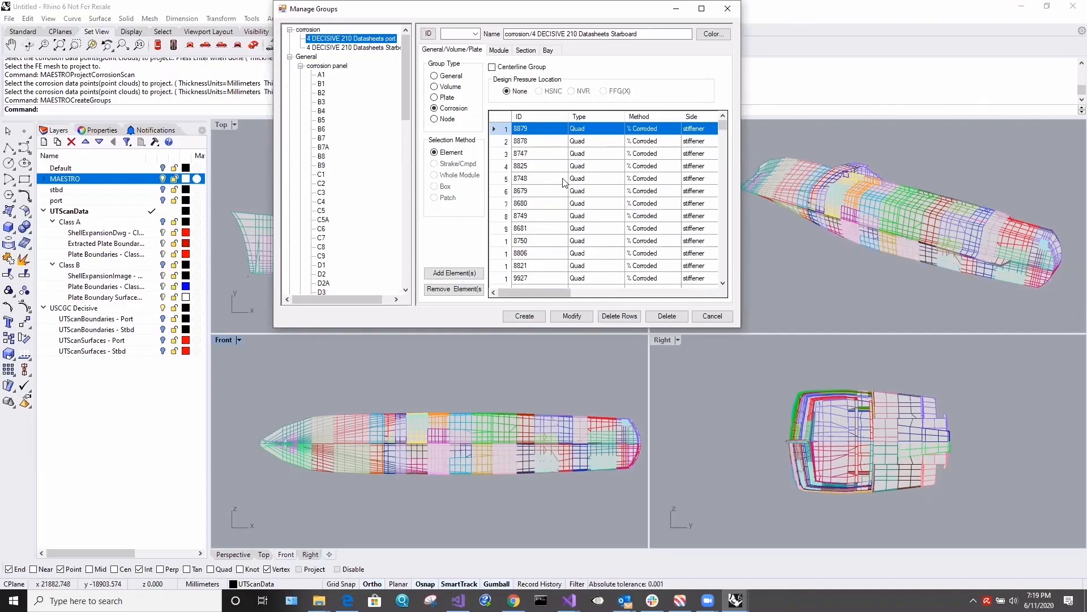
right_click(564, 180)
left_click(647, 209)
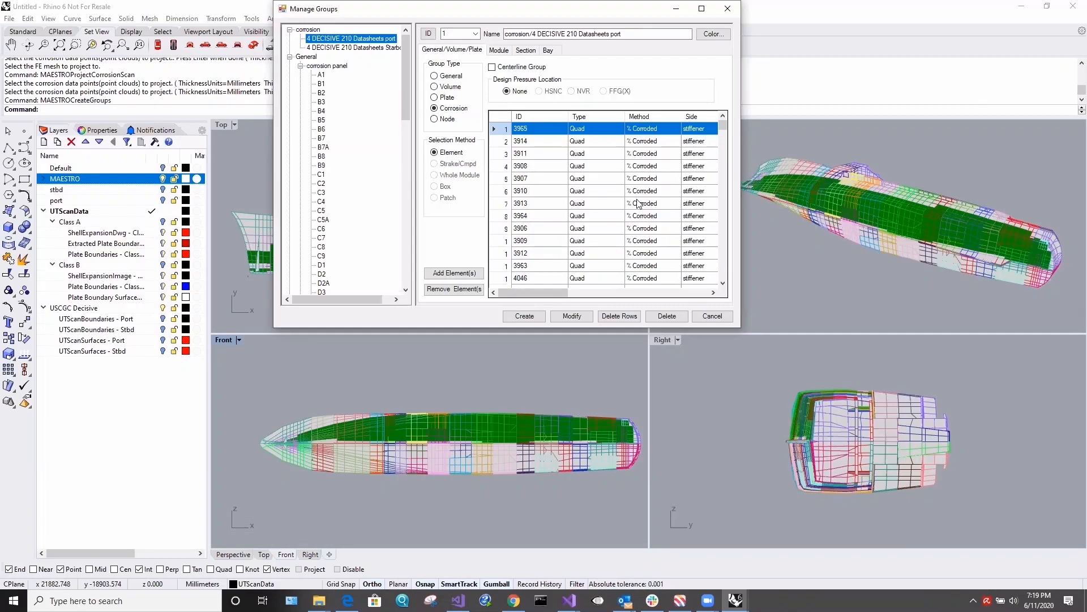
right_click(636, 199)
left_click(683, 232)
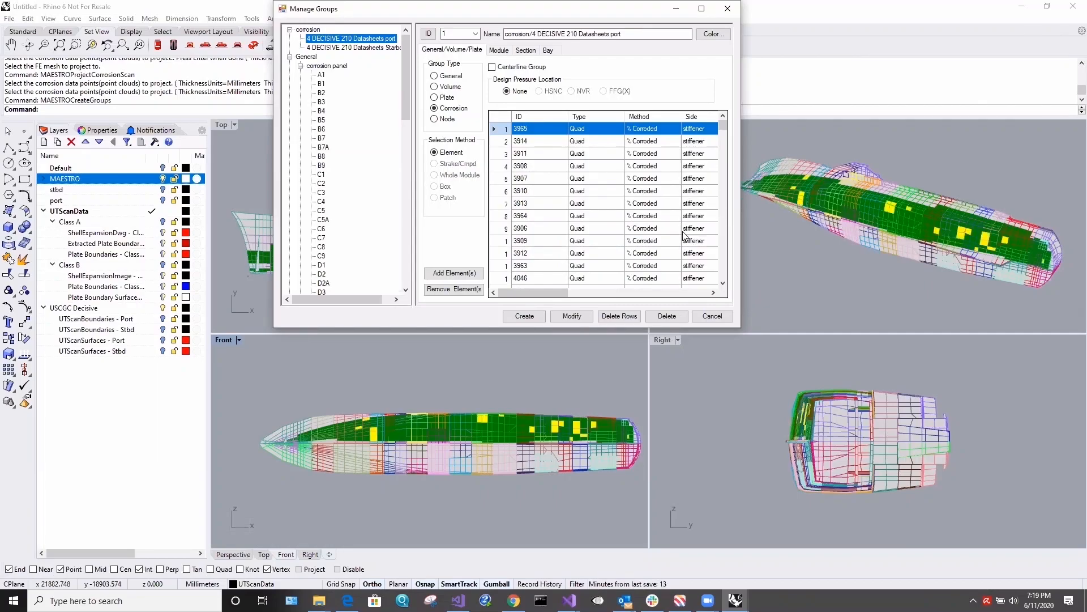
left_click(715, 315)
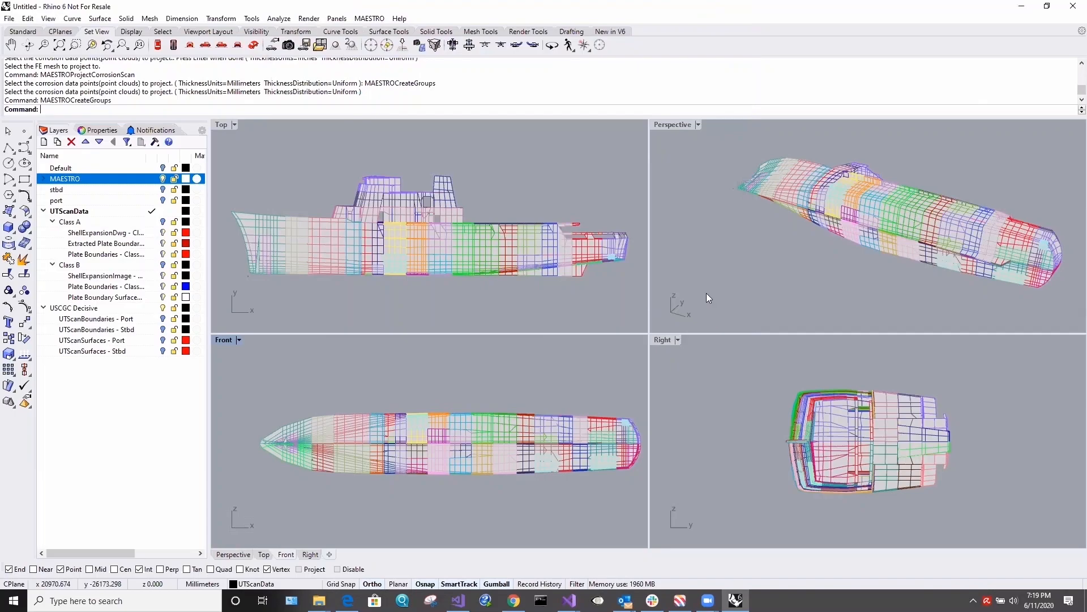